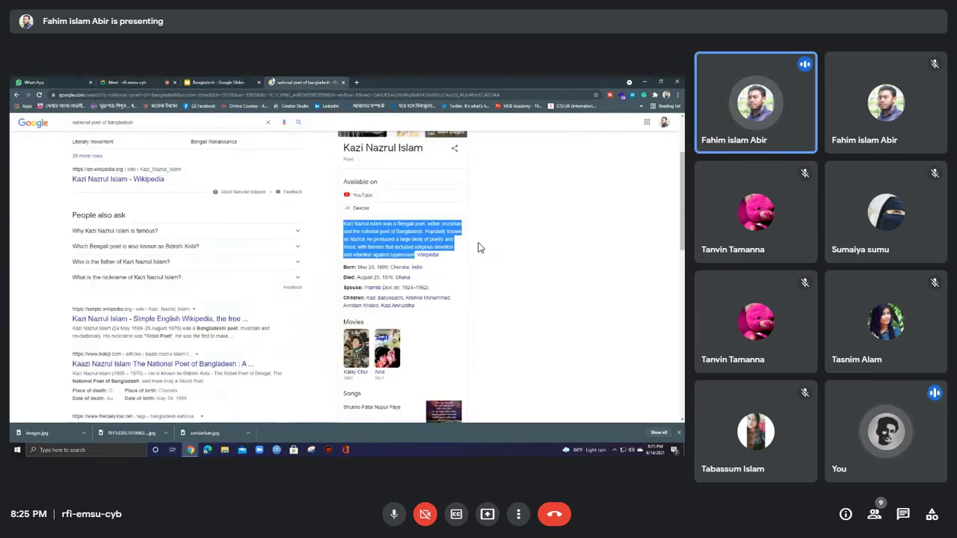
Step: Exit the full-screen Meet view and switch to the Bangladesh - Google Slides tab
{"action": "mouse_move", "coordinate": [351, 276]}
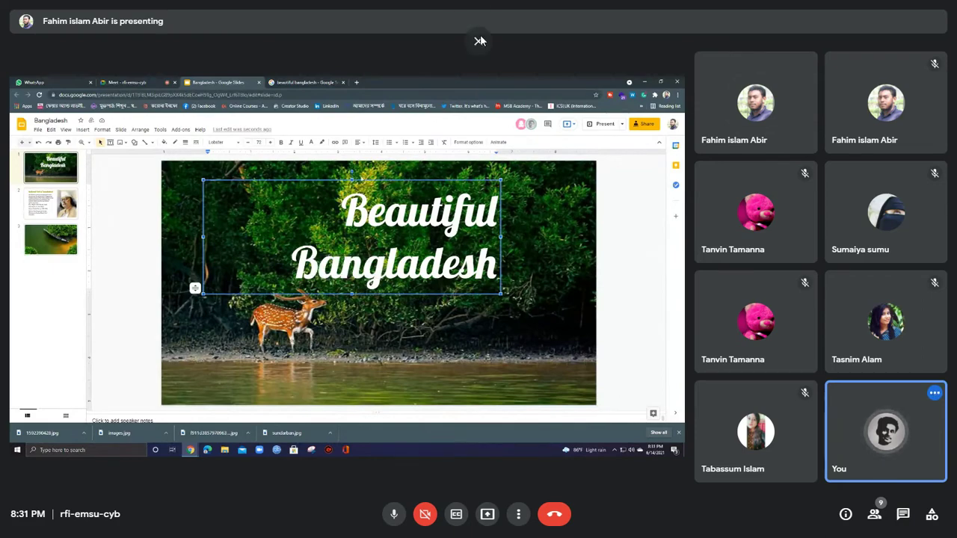
{"action": "left_click", "coordinate": [480, 41]}
{"action": "left_click", "coordinate": [187, 7]}
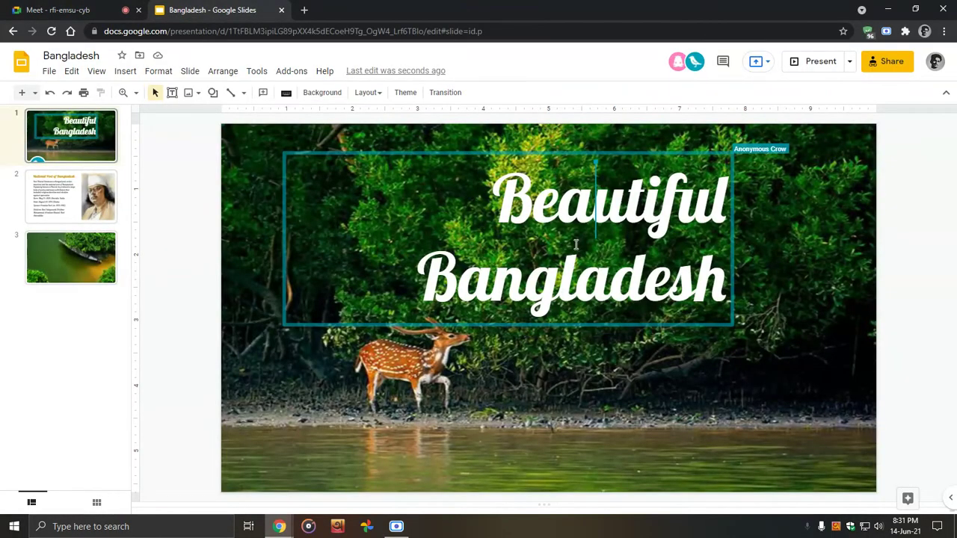
Step: Centre-align the whole 'Beautiful Bangladesh' title text on the slide
{"action": "triple_click", "coordinate": [575, 244]}
{"action": "left_click", "coordinate": [603, 95]}
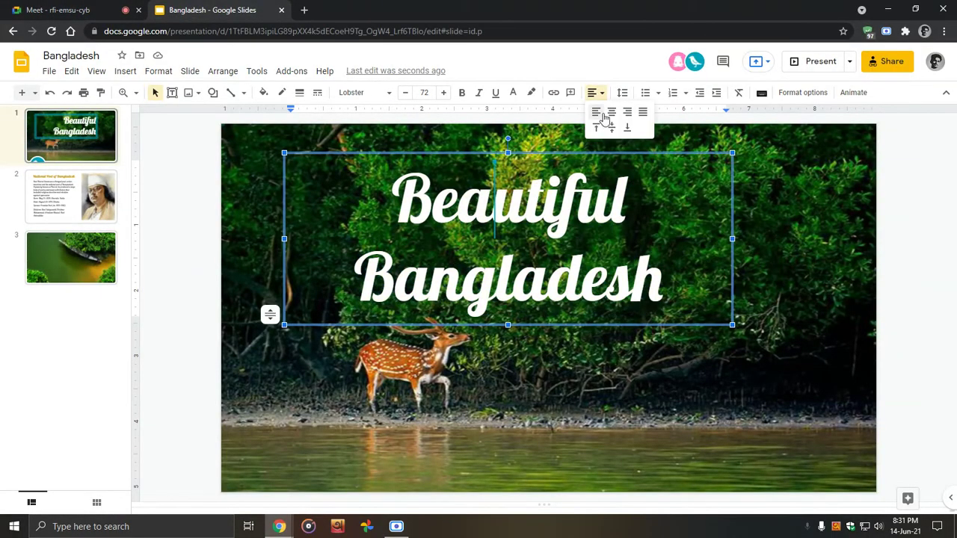
{"action": "left_click", "coordinate": [610, 114]}
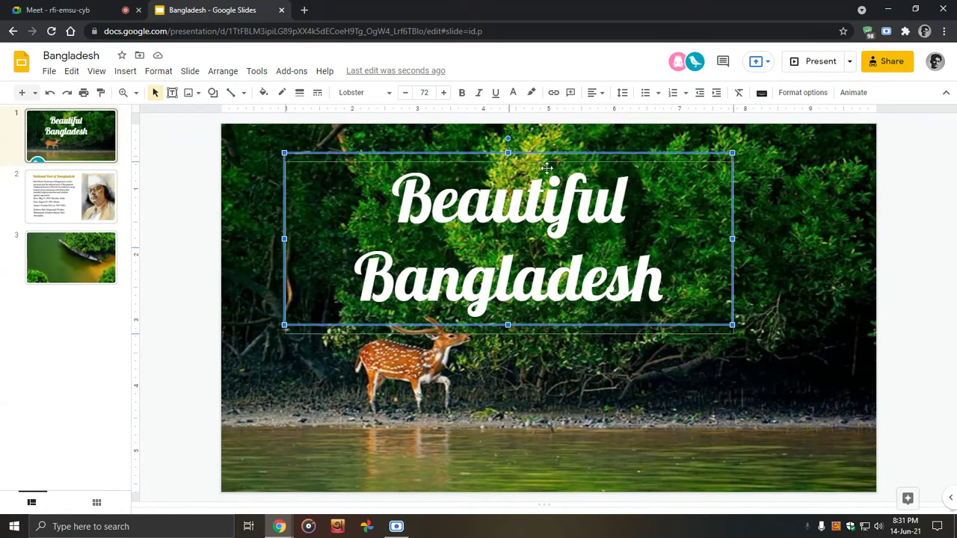
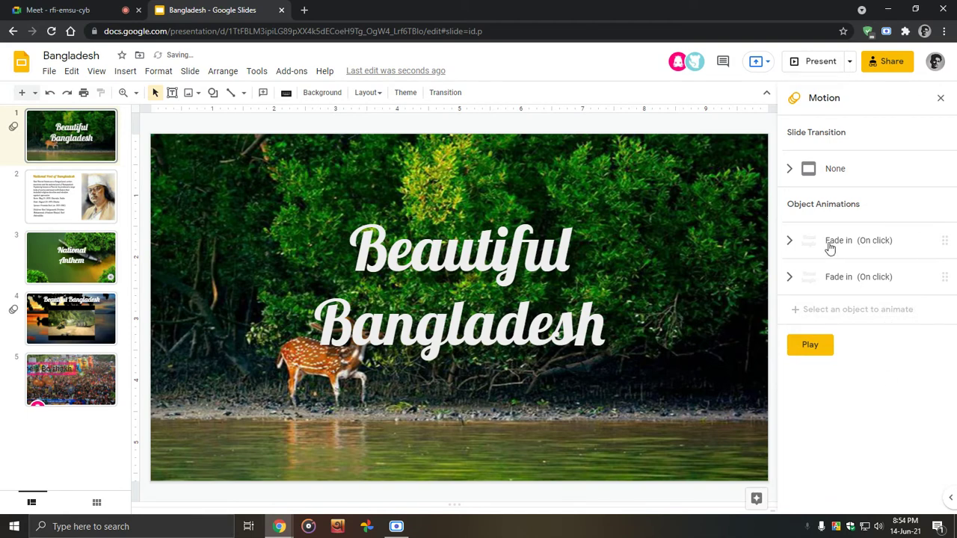
Step: Play the title slide's fade-in animations in the Motion panel, then stop the preview
{"action": "left_click", "coordinate": [790, 171]}
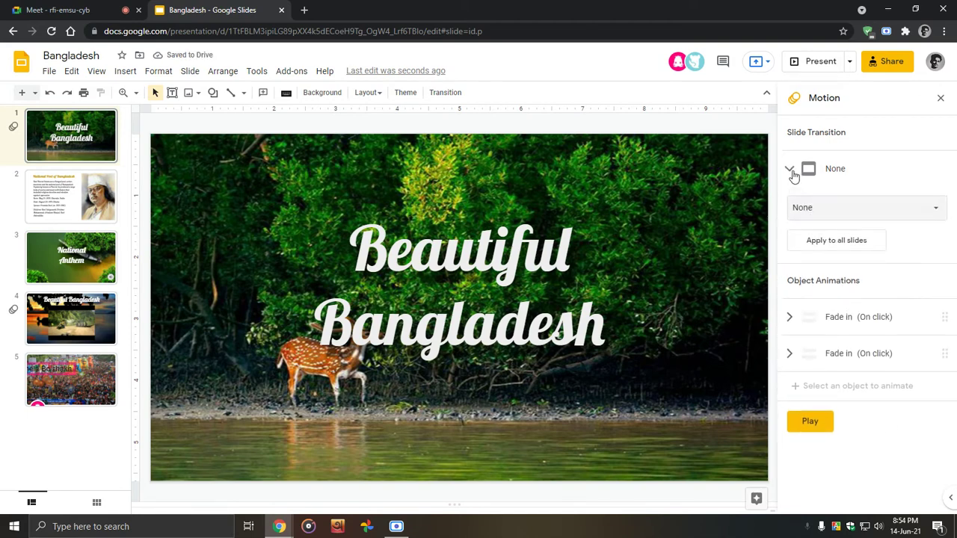
{"action": "left_click", "coordinate": [792, 173]}
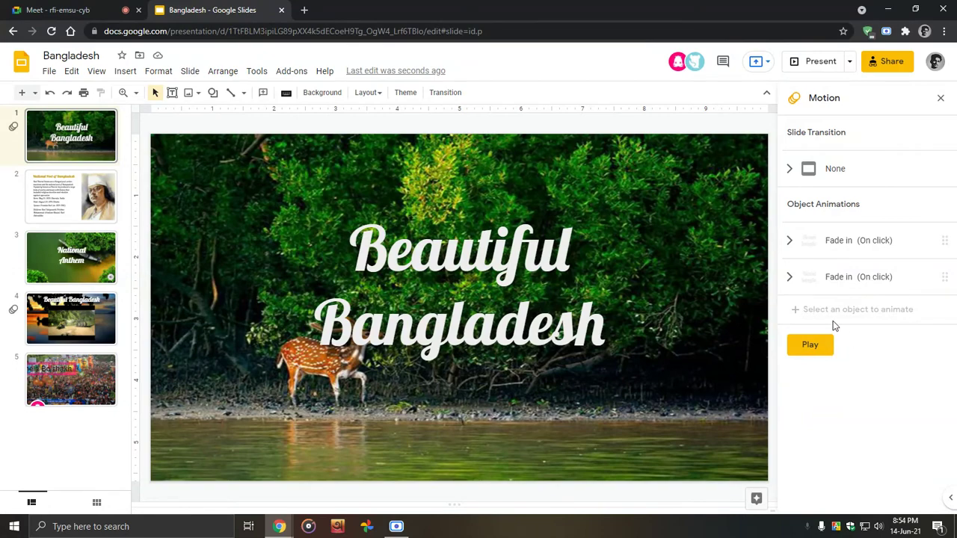
{"action": "left_click", "coordinate": [808, 345]}
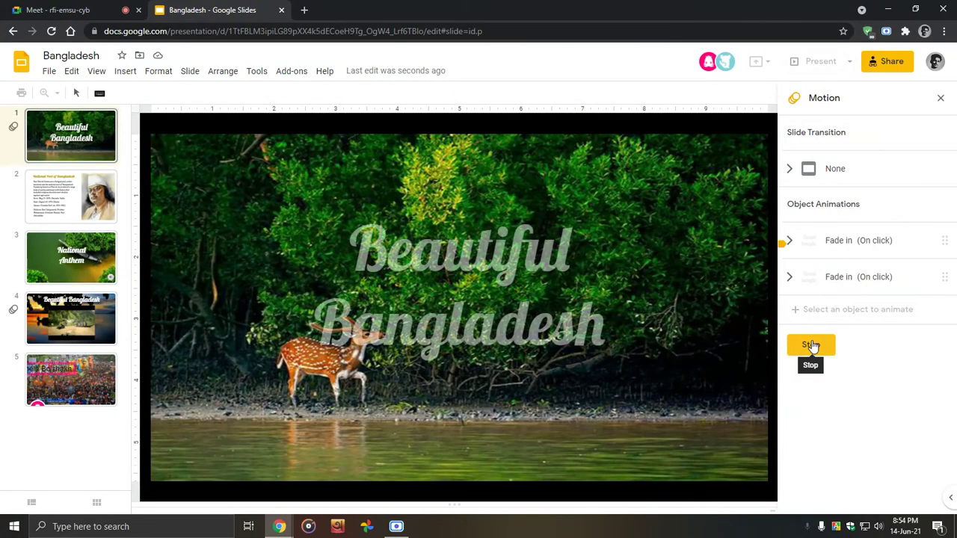
{"action": "left_click", "coordinate": [25, 7]}
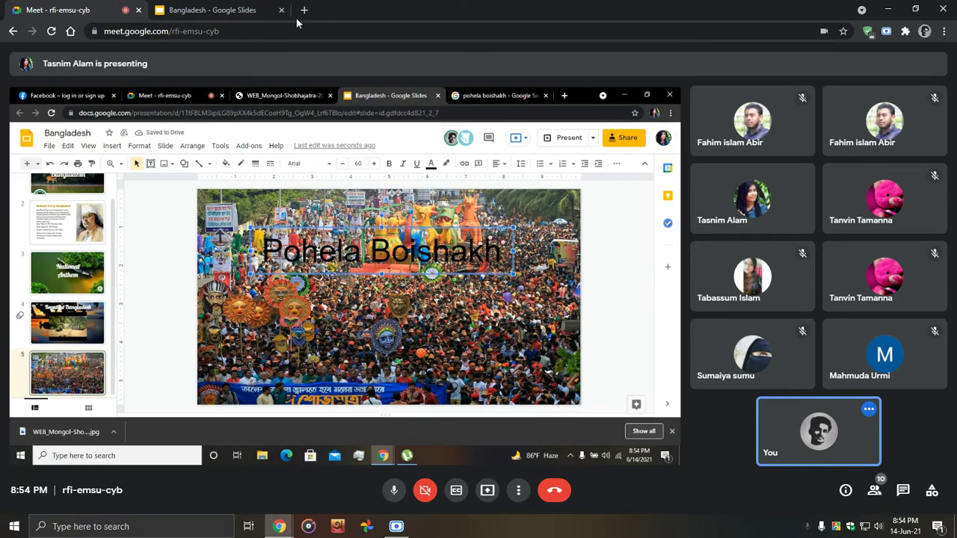
{"action": "key", "text": "F11"}
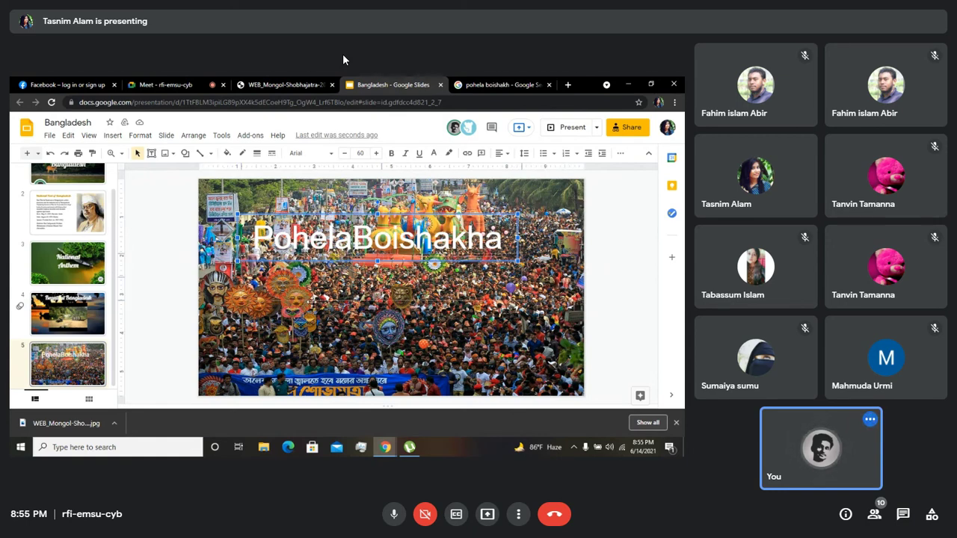
{"action": "left_click", "coordinate": [480, 41]}
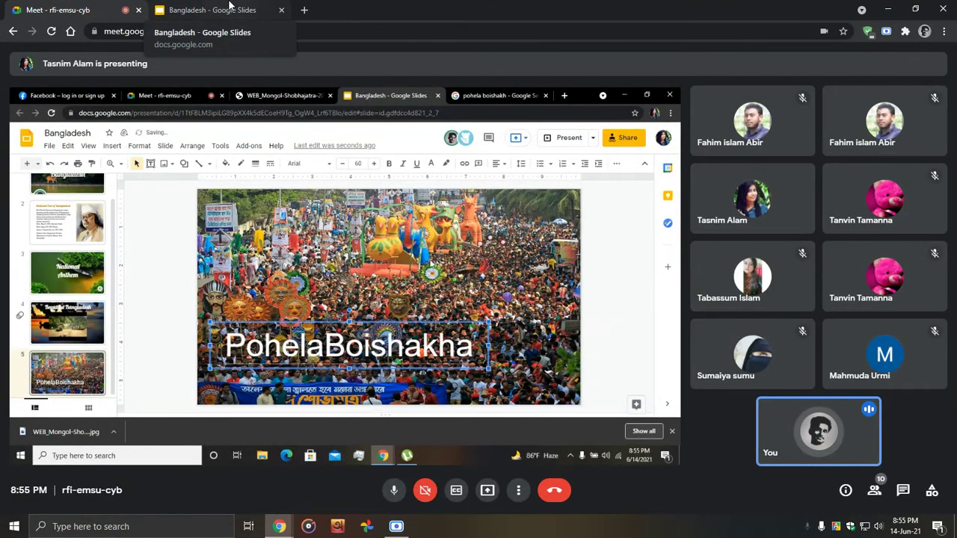
Step: Close the Motion panel and select the title box on slide 5, Pohela Boishakha
{"action": "left_click", "coordinate": [158, 6]}
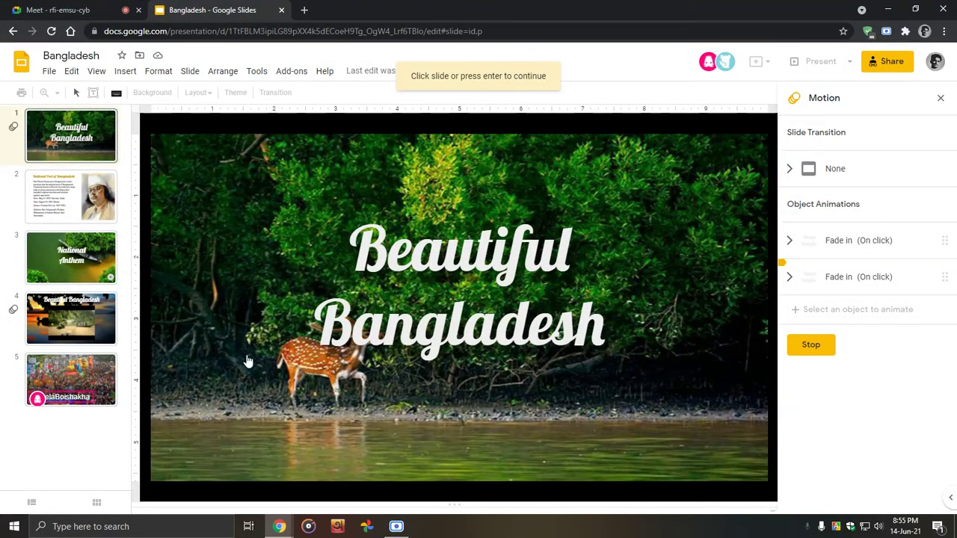
{"action": "left_click", "coordinate": [940, 98]}
{"action": "left_click", "coordinate": [82, 385]}
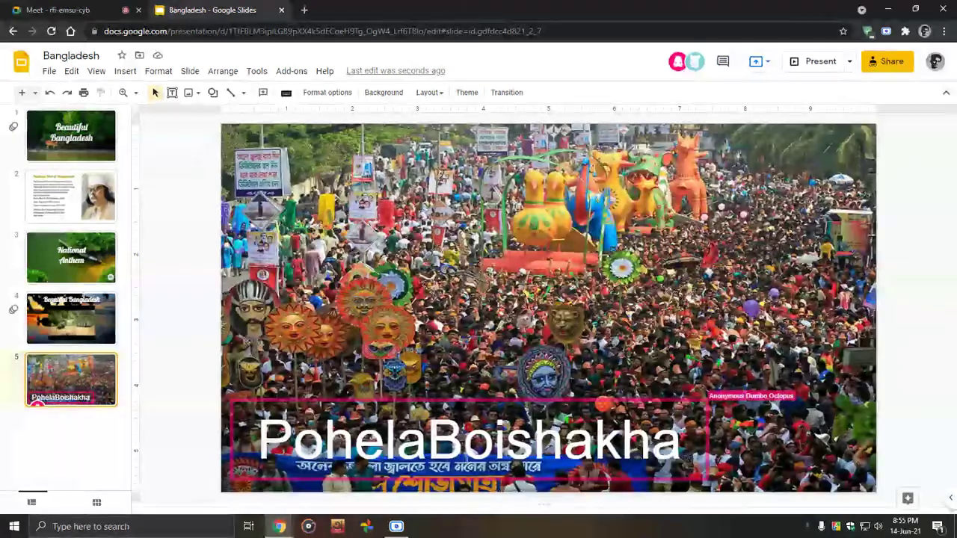
{"action": "left_click", "coordinate": [429, 446]}
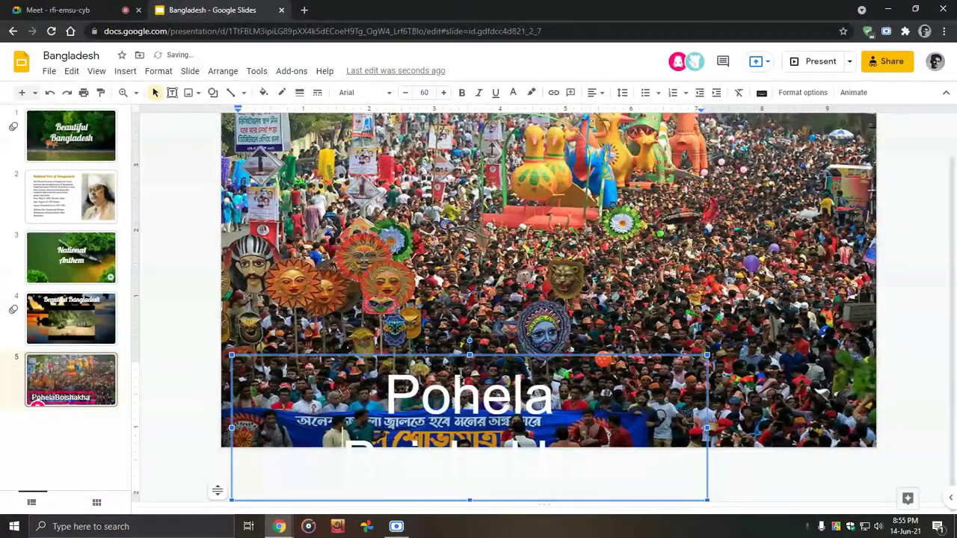
Step: Move the Pohela Boishakha title up, shrink it to 58 pt and left-align it
{"action": "left_click_drag", "start_coordinate": [473, 356], "coordinate": [470, 312]}
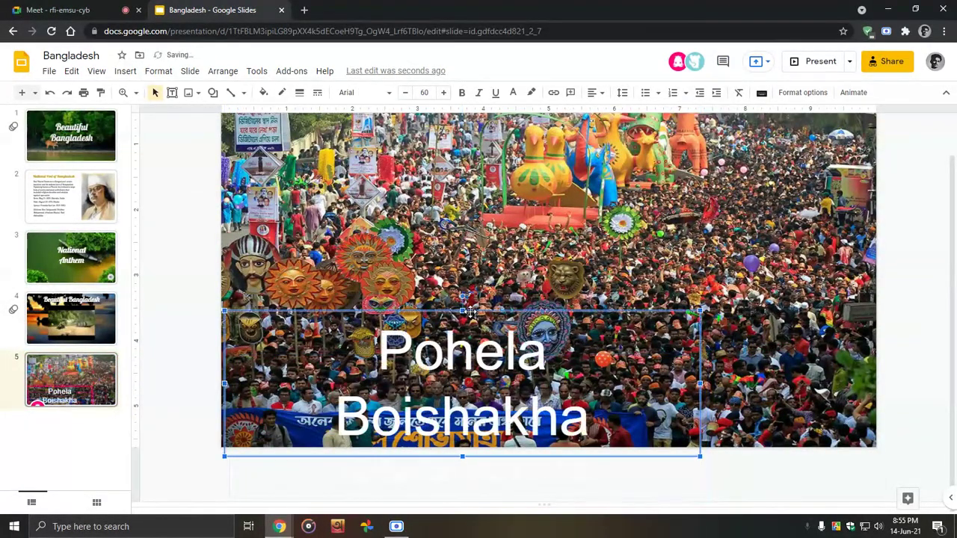
{"action": "triple_click", "coordinate": [479, 362]}
{"action": "left_click", "coordinate": [404, 92]}
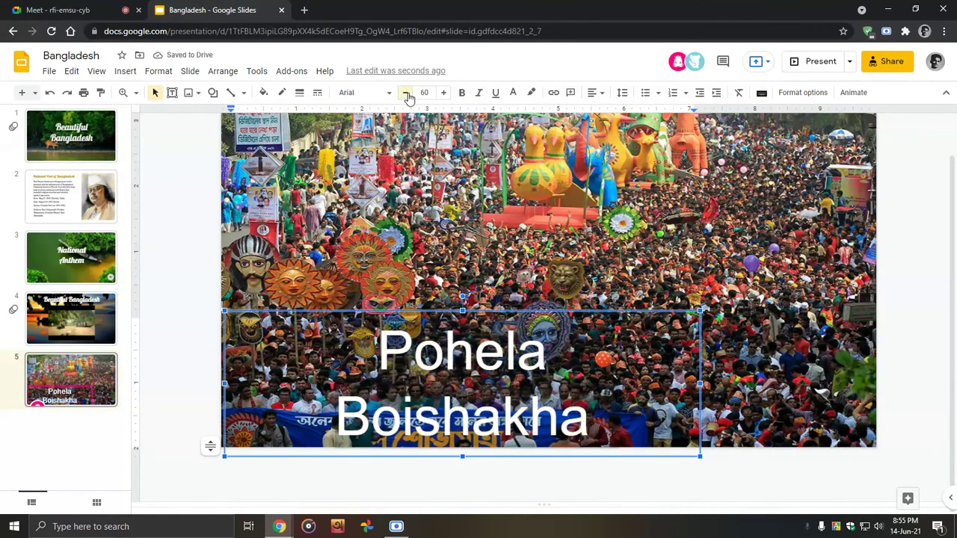
{"action": "left_click", "coordinate": [404, 92]}
{"action": "left_click", "coordinate": [596, 93]}
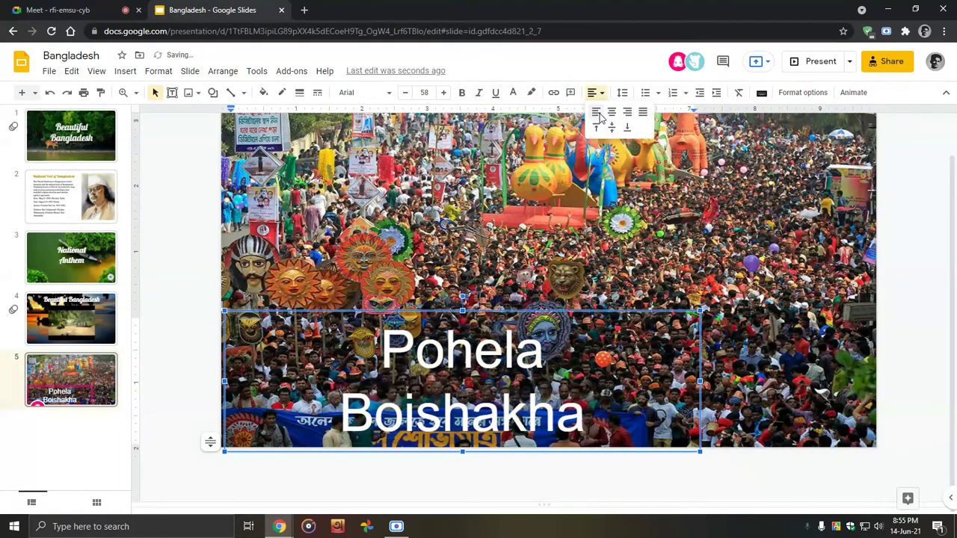
{"action": "left_click", "coordinate": [597, 112]}
{"action": "left_click", "coordinate": [596, 93]}
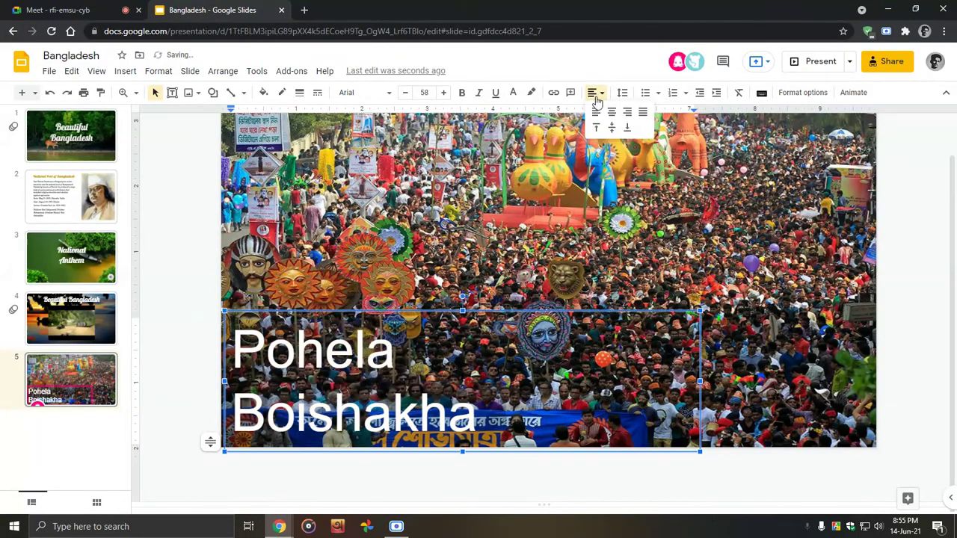
{"action": "left_click", "coordinate": [594, 99]}
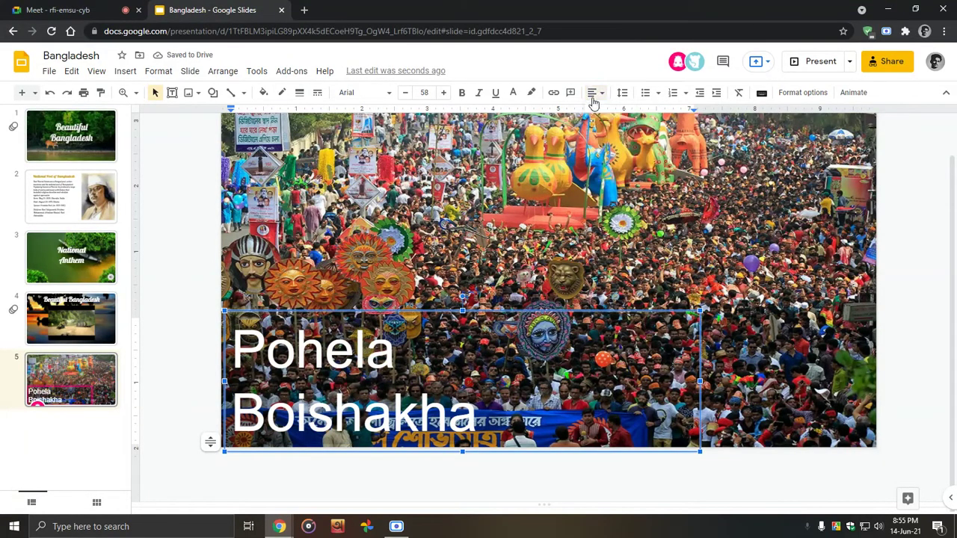
Step: Set the title font to Lobster and nudge it higher over the photo
{"action": "left_click", "coordinate": [366, 93]}
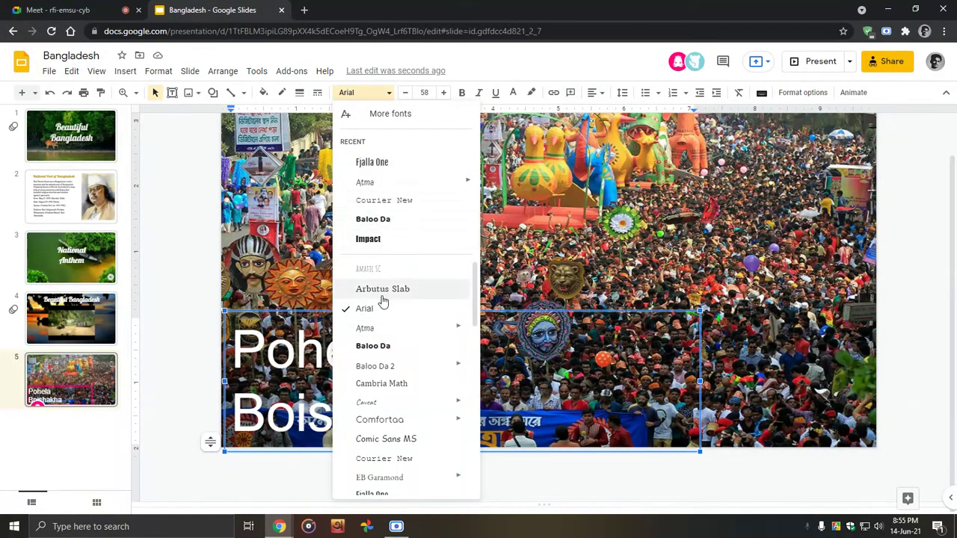
{"action": "scroll", "coordinate": [384, 329], "scroll_direction": "down", "scroll_amount": 2}
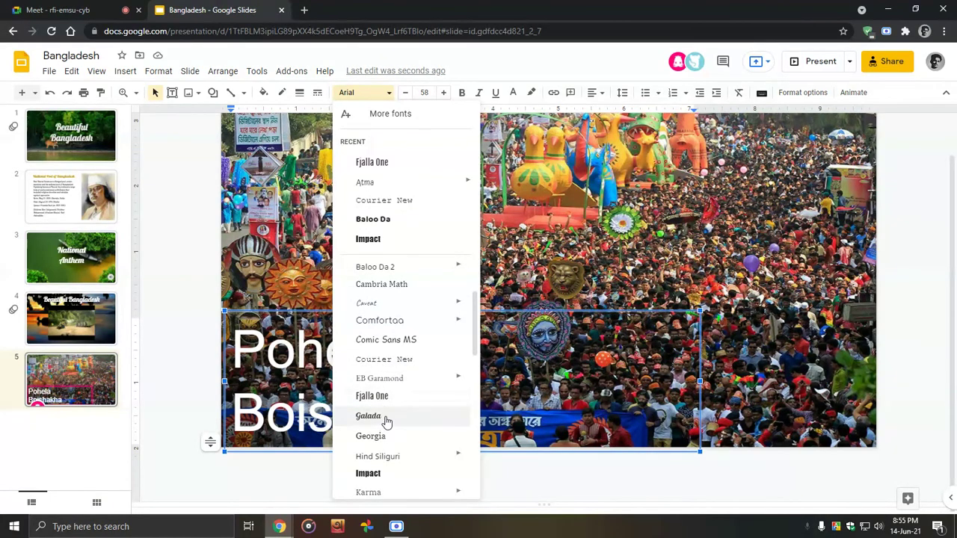
{"action": "scroll", "coordinate": [386, 420], "scroll_direction": "down", "scroll_amount": 2}
{"action": "left_click", "coordinate": [385, 430]}
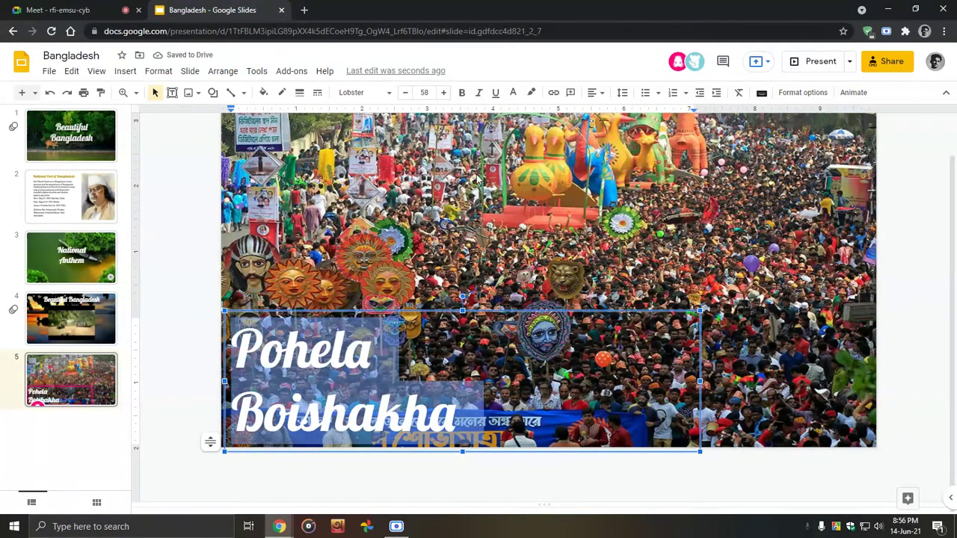
{"action": "left_click_drag", "start_coordinate": [344, 309], "coordinate": [343, 276]}
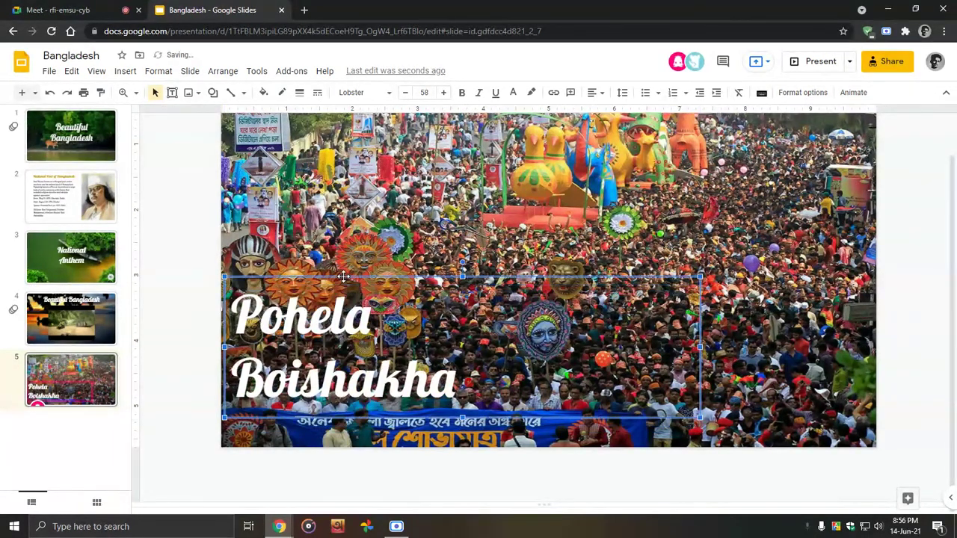
{"action": "key", "text": "Right"}
{"action": "key", "text": "Right"}
{"action": "key", "text": "Up"}
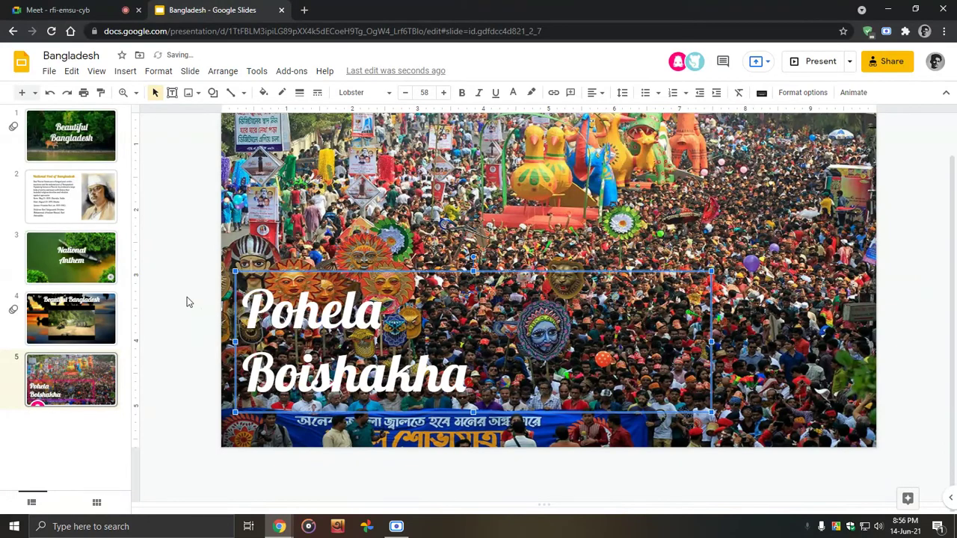
Step: Deselect the title box and return to the Meet call
{"action": "left_click", "coordinate": [187, 296]}
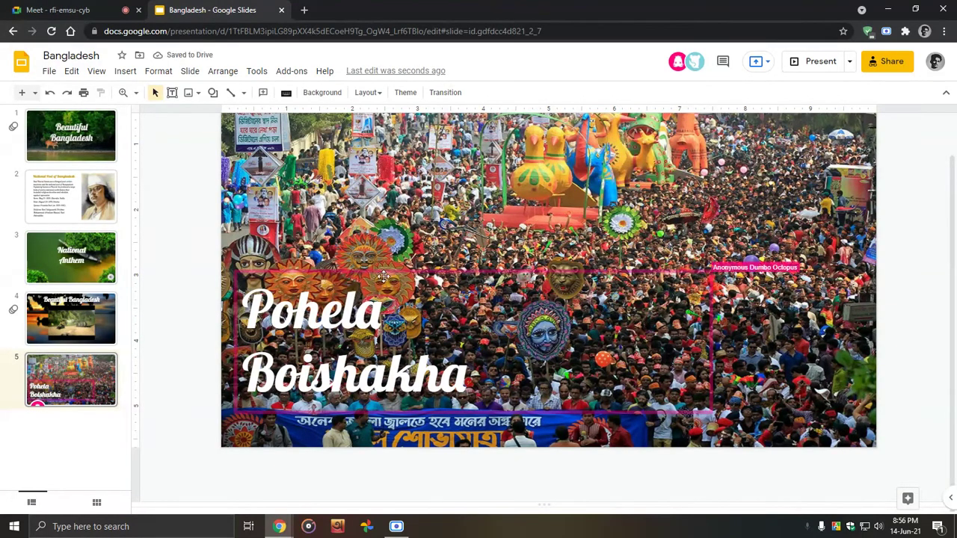
{"action": "left_click", "coordinate": [65, 10]}
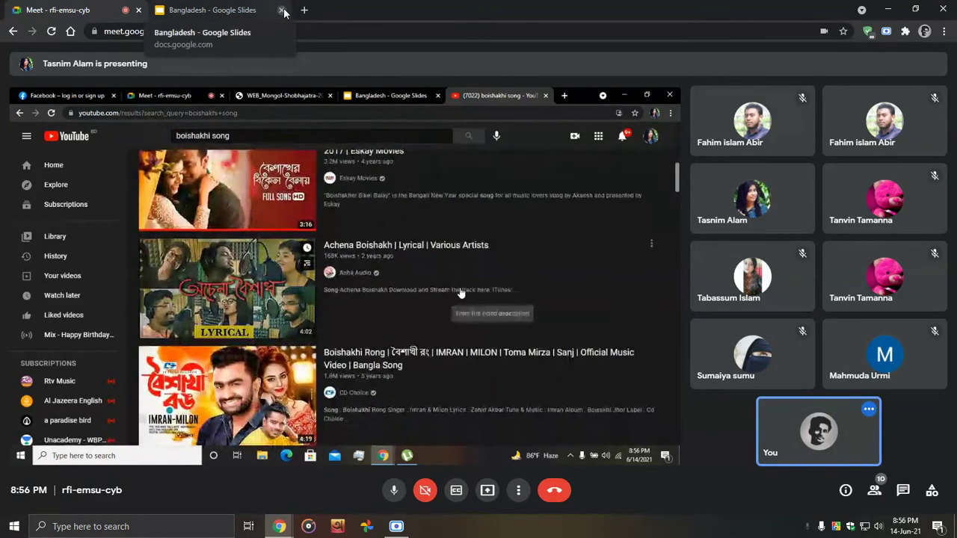
Step: Put the Meet call into full-screen view with F11
{"action": "key", "text": "F11"}
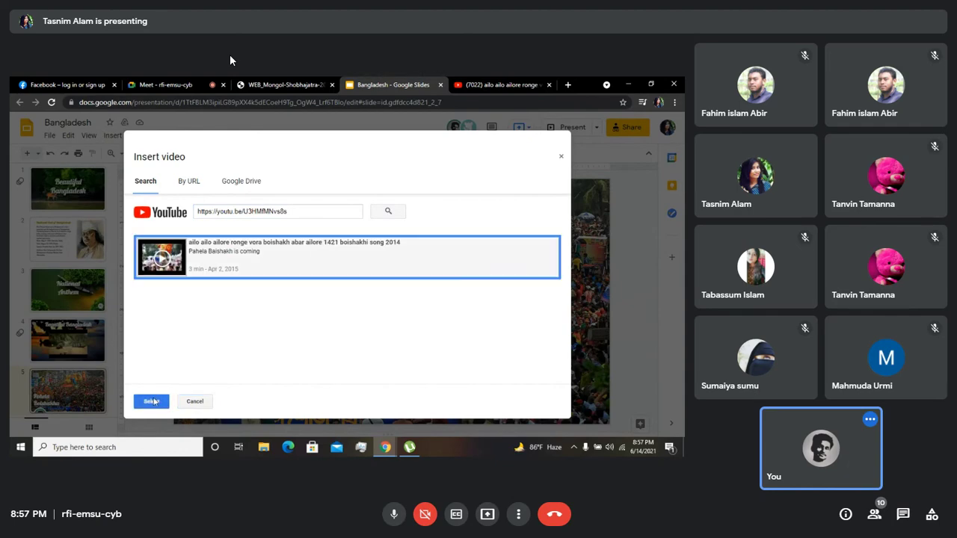
Step: Click in the Meet call window while the presenter finishes sharing
{"action": "left_click", "coordinate": [153, 402]}
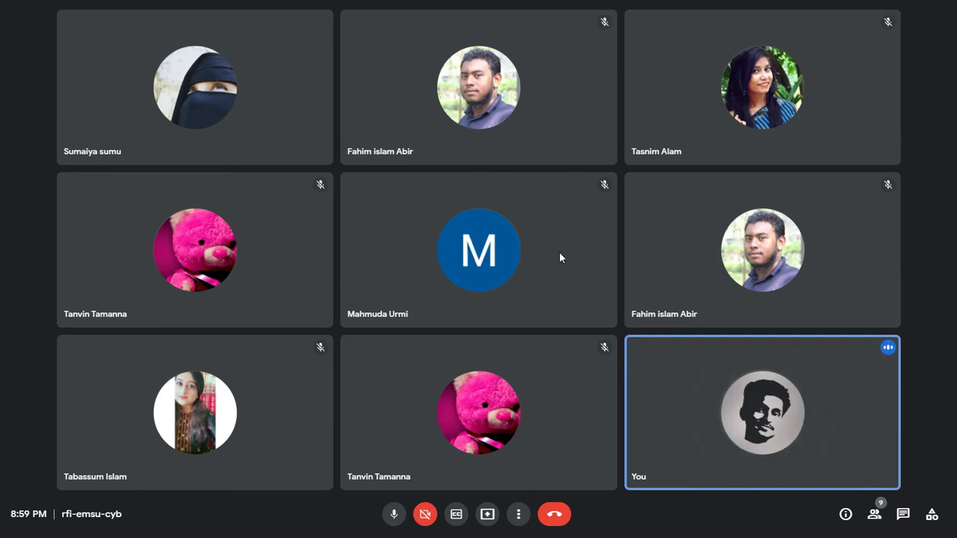
Step: Mute and unmute the microphone, then leave full-screen view
{"action": "left_click", "coordinate": [395, 515]}
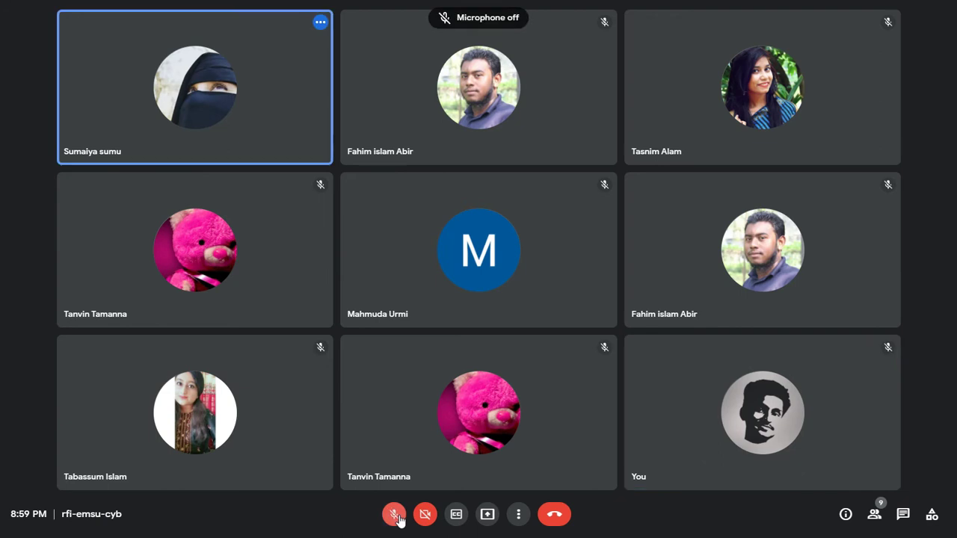
{"action": "left_click", "coordinate": [395, 515]}
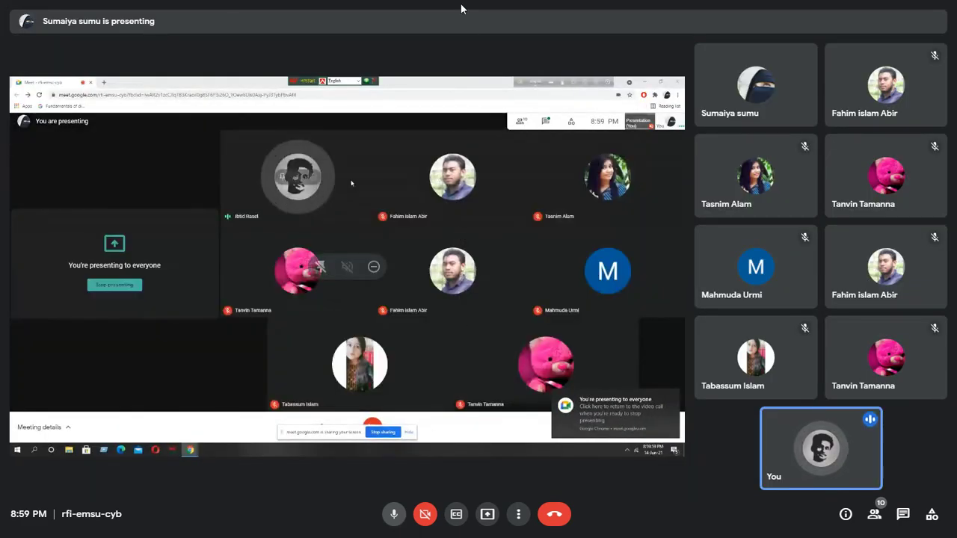
{"action": "left_click", "coordinate": [478, 36]}
Step: Send the Bangladesh deck's link in Meet chat, then select slide 5's embedded video
{"action": "left_click", "coordinate": [246, 10]}
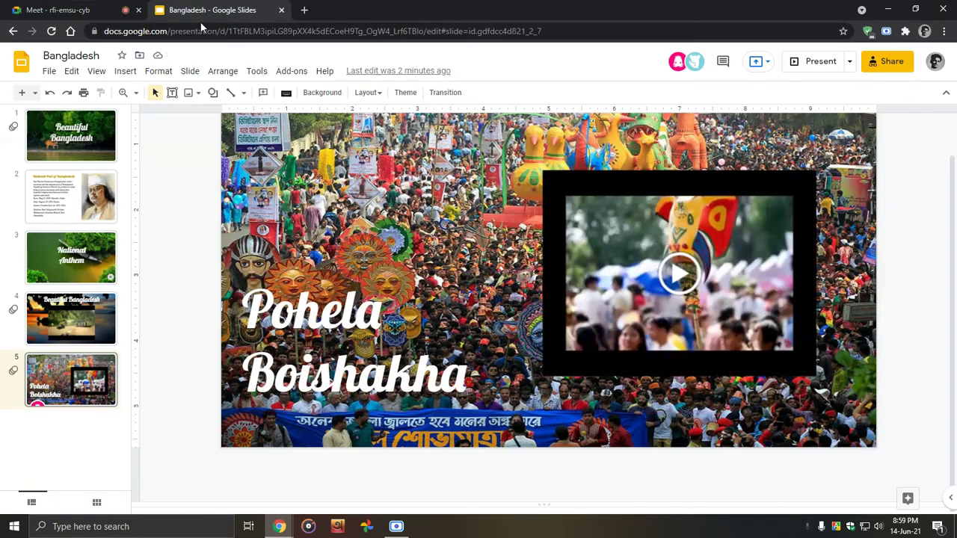
{"action": "left_click", "coordinate": [203, 31]}
{"action": "left_click", "coordinate": [58, 10]}
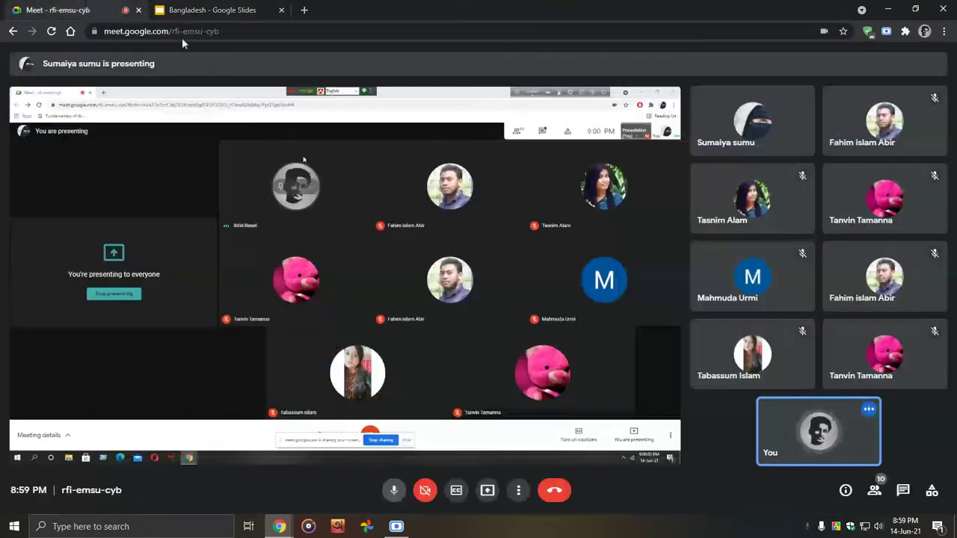
{"action": "left_click", "coordinate": [903, 489]}
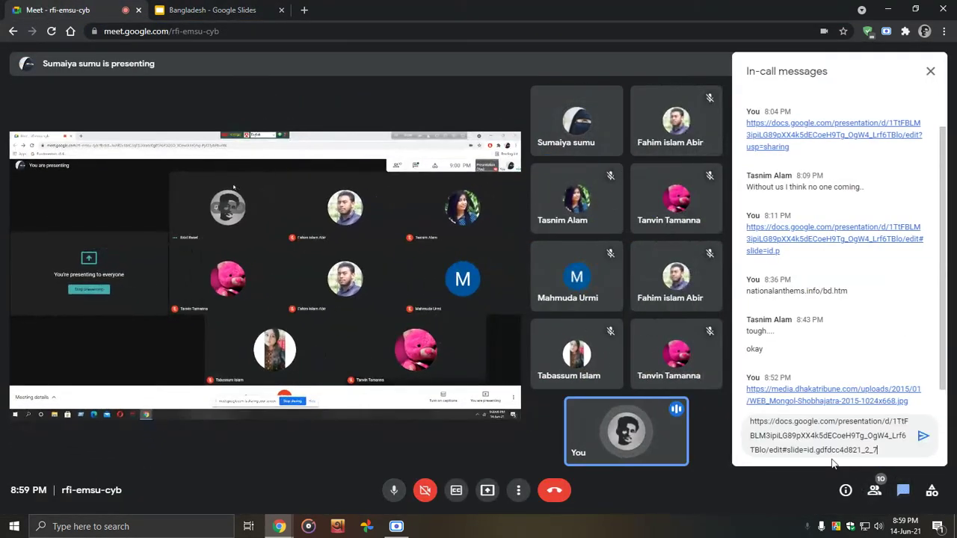
{"action": "key", "text": "Return"}
{"action": "left_click", "coordinate": [254, 7]}
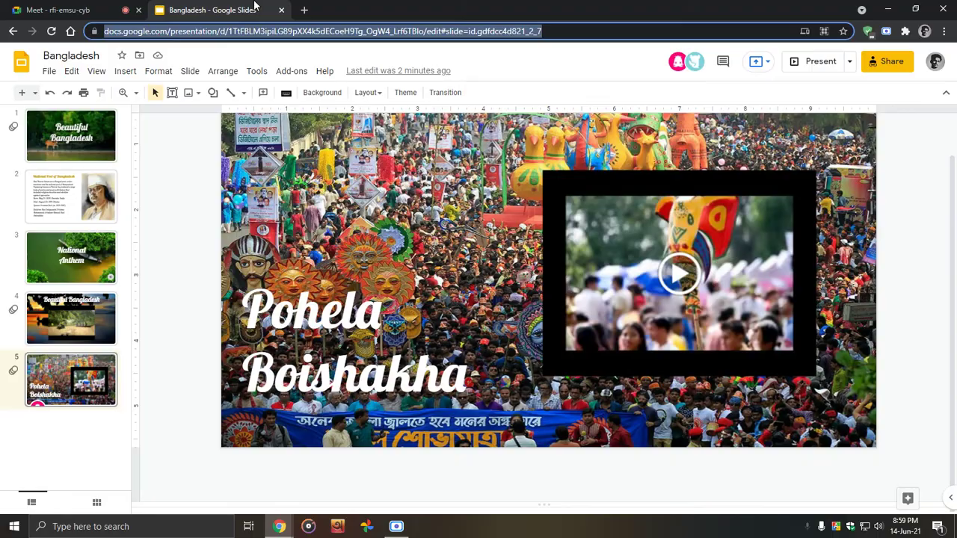
{"action": "left_click", "coordinate": [622, 301]}
Step: Enlarge slide 5's video from both lower corners and move it up on the slide
{"action": "left_click_drag", "start_coordinate": [542, 376], "coordinate": [528, 388]}
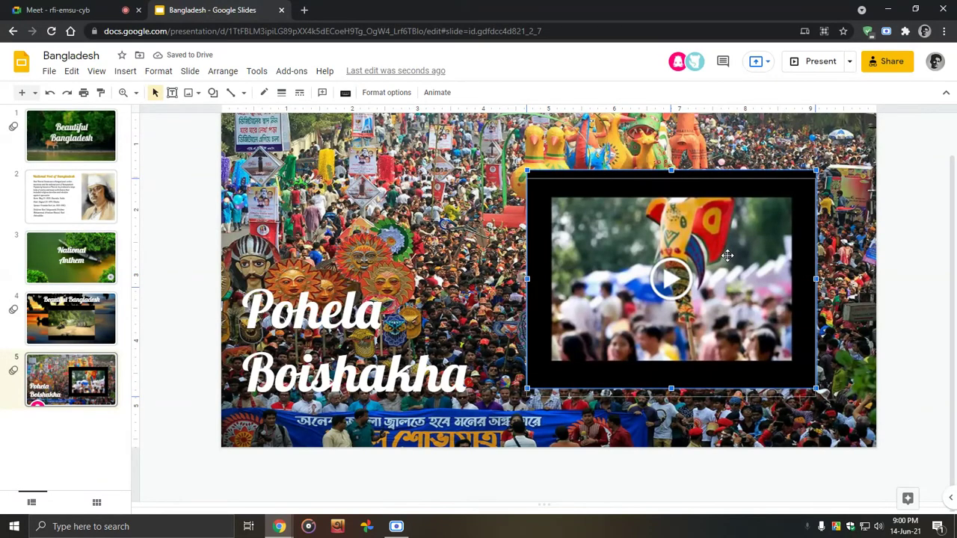
{"action": "left_click_drag", "start_coordinate": [726, 256], "coordinate": [727, 230]}
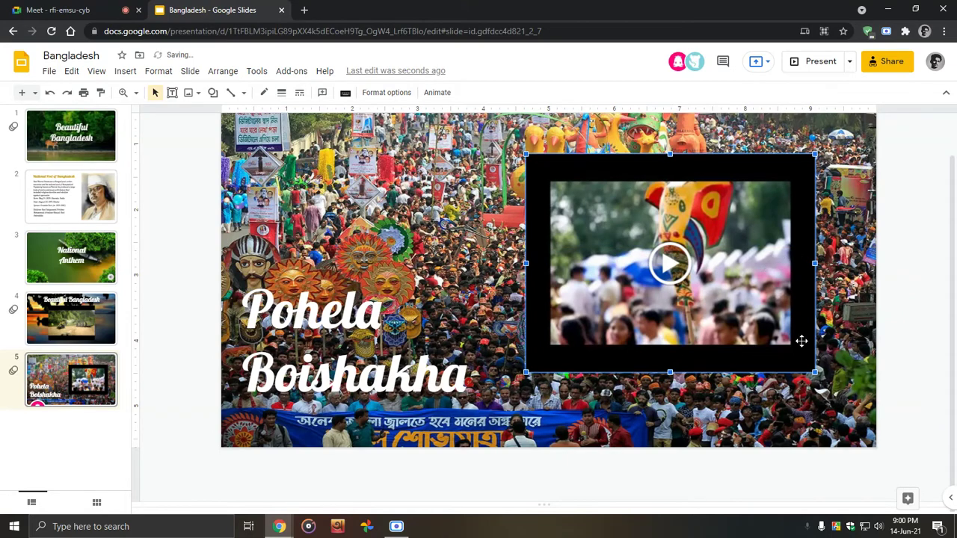
{"action": "left_click_drag", "start_coordinate": [814, 372], "coordinate": [847, 397]}
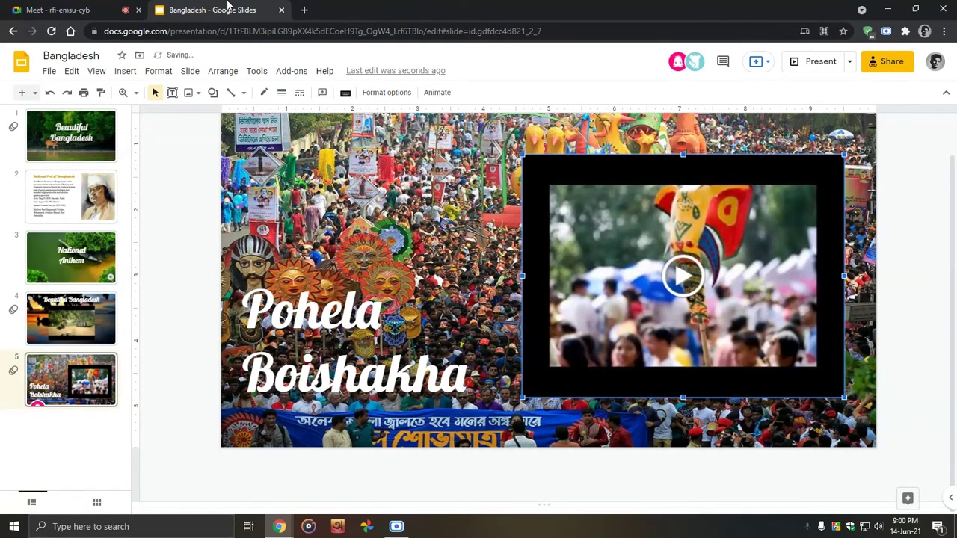
{"action": "left_click", "coordinate": [67, 10]}
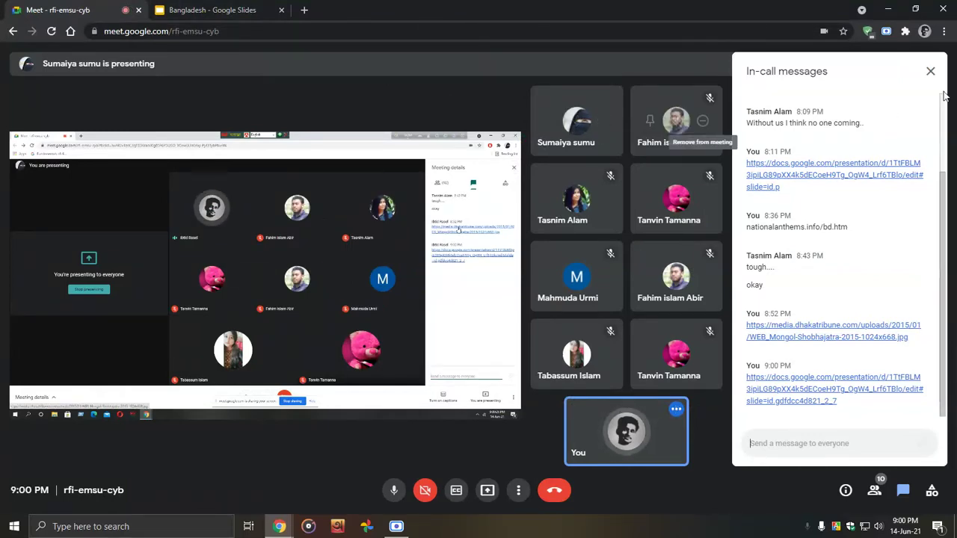
Step: Close the in-call messages panel and return to the Bangladesh deck
{"action": "left_click", "coordinate": [930, 71]}
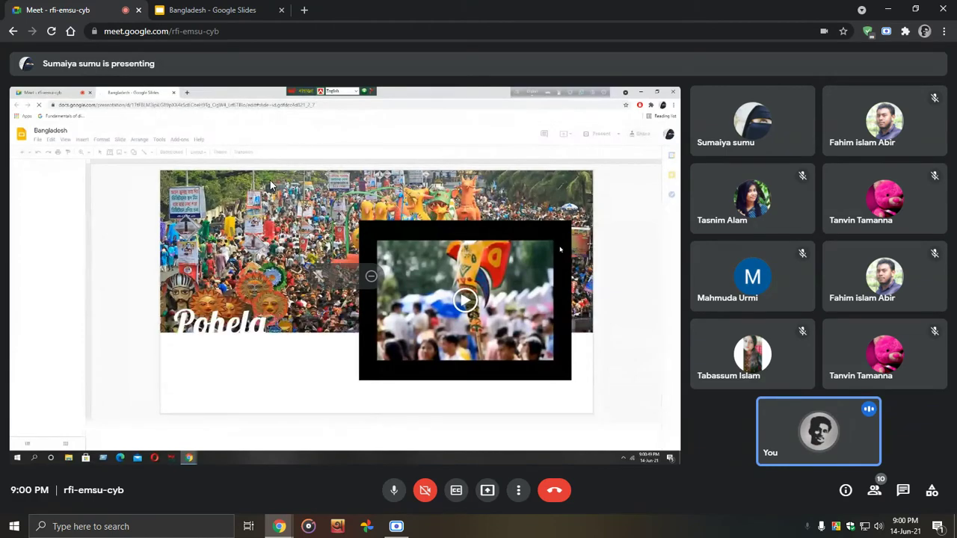
{"action": "left_click", "coordinate": [212, 10]}
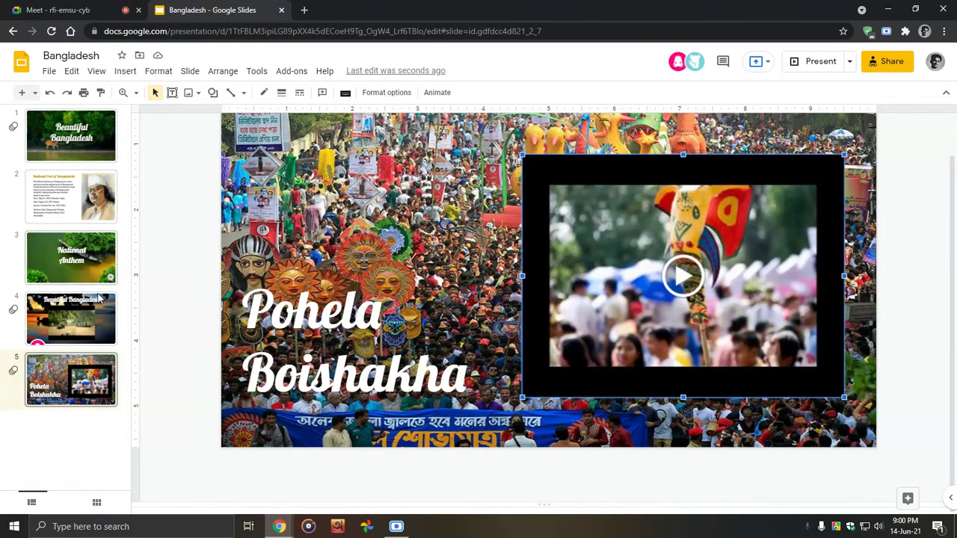
Step: Shift the video on slide 4, Beautiful Bangladesh, slightly up while keeping it centred
{"action": "left_click", "coordinate": [92, 310]}
{"action": "left_click", "coordinate": [543, 270]}
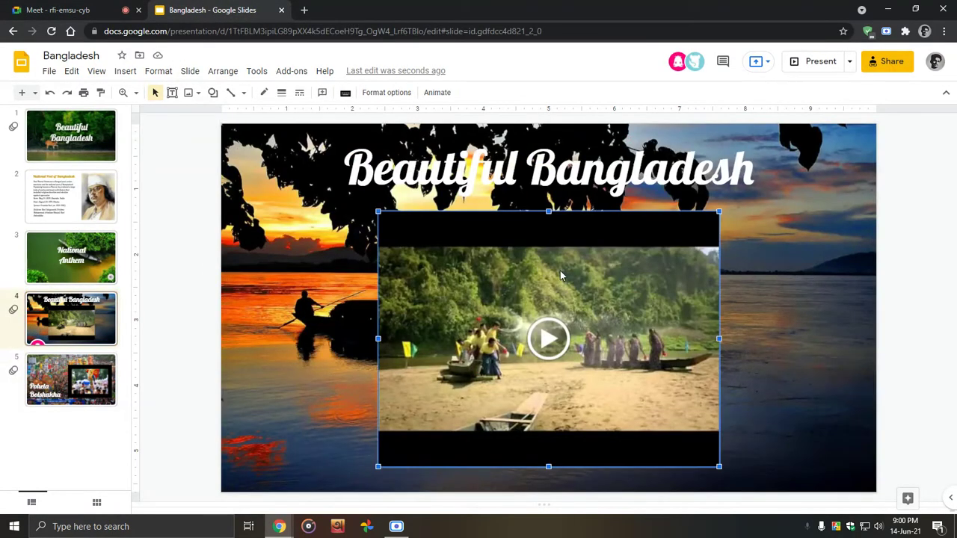
{"action": "left_click_drag", "start_coordinate": [561, 276], "coordinate": [557, 271]}
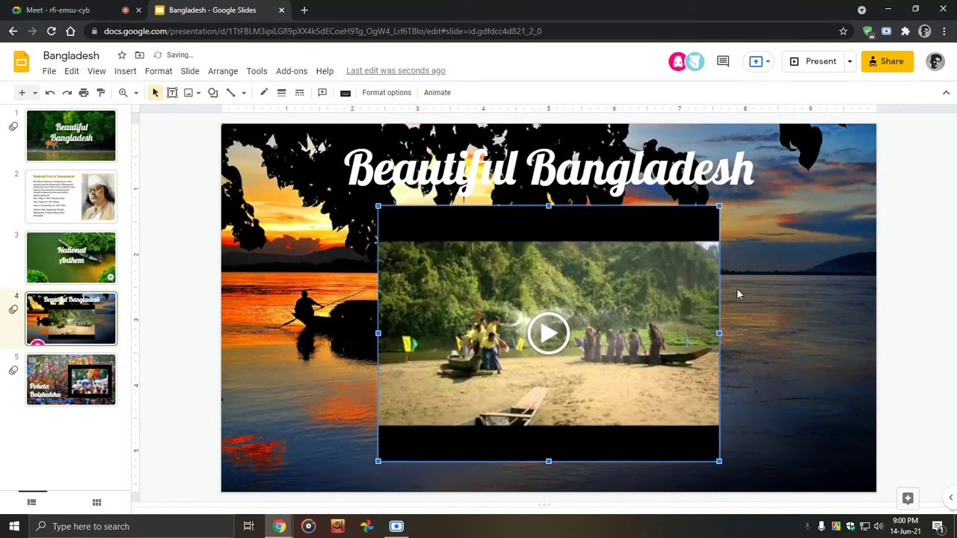
{"action": "left_click", "coordinate": [779, 297]}
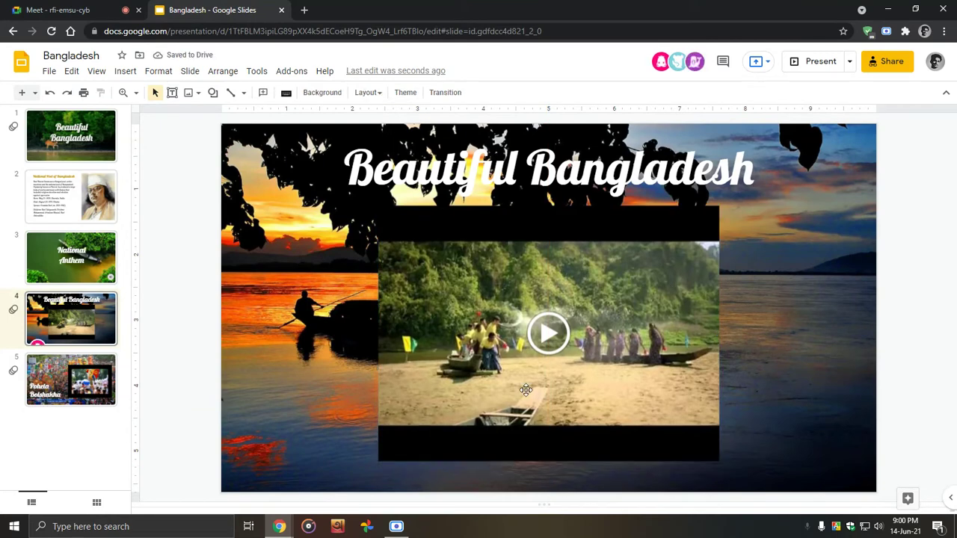
Step: Move slide 5's embedded video slightly higher, then return to the Meet call
{"action": "left_click", "coordinate": [84, 364]}
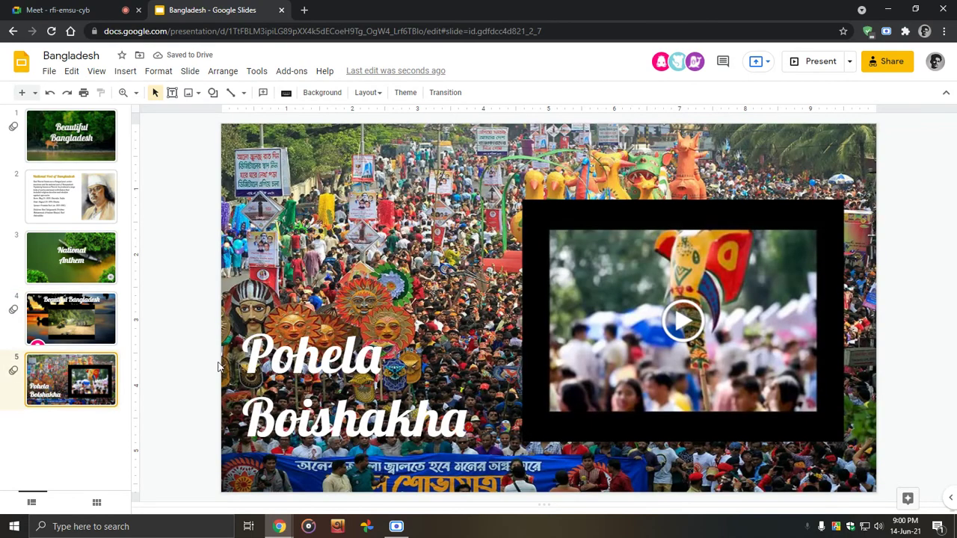
{"action": "left_click", "coordinate": [603, 331]}
{"action": "left_click_drag", "start_coordinate": [758, 325], "coordinate": [757, 318]}
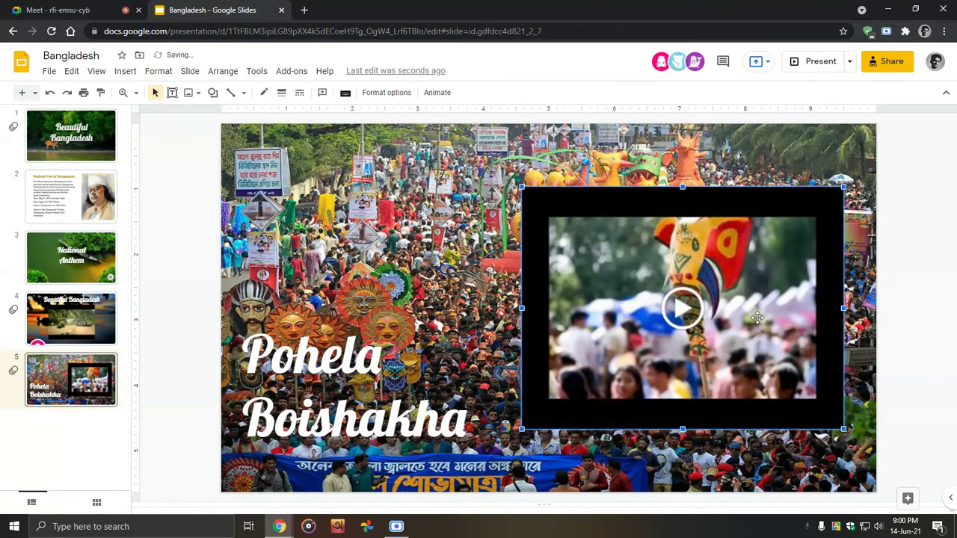
{"action": "left_click", "coordinate": [58, 9]}
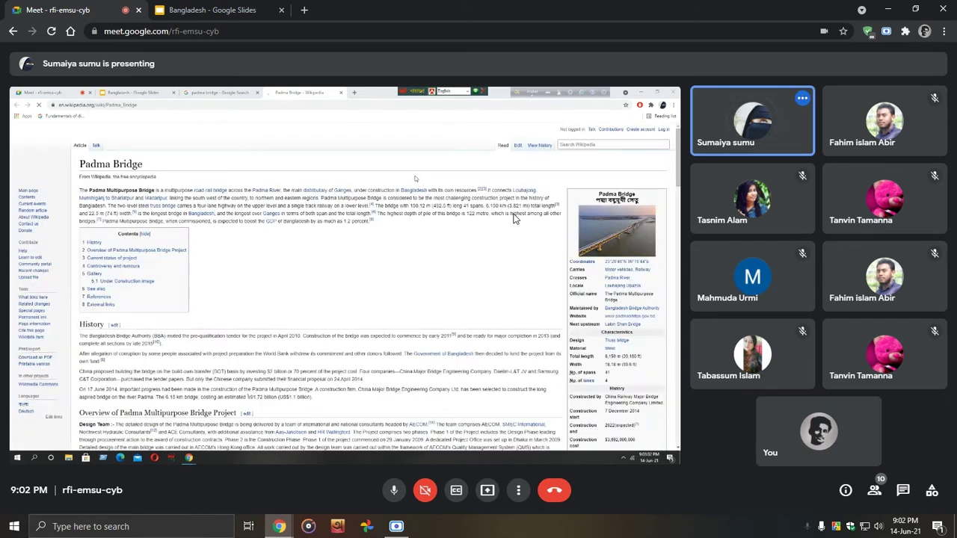
Step: Bring up the Meet People control while the Padma Bridge Wikipedia article is shared
{"action": "mouse_move", "coordinate": [389, 271]}
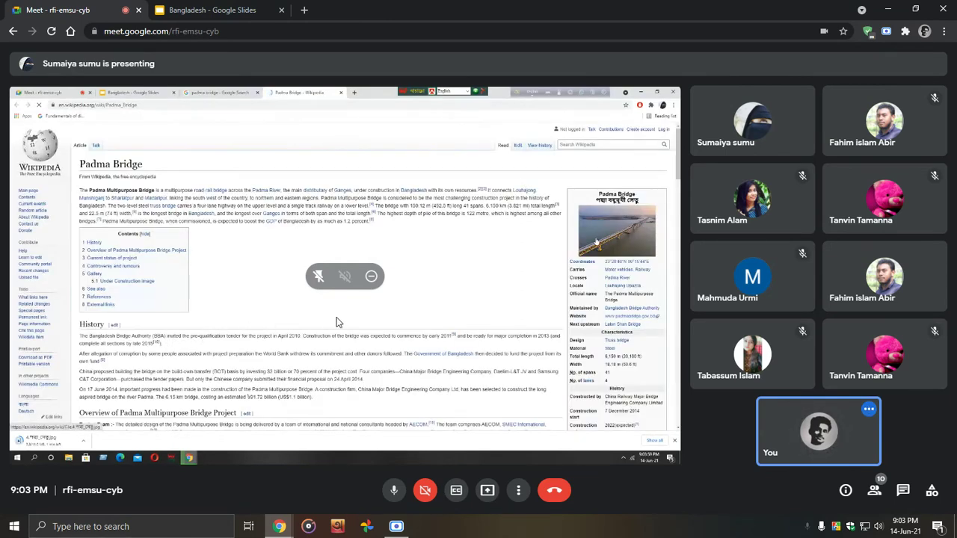
Step: Show the Meet participant list, scroll through it, then close it
{"action": "left_click", "coordinate": [874, 489]}
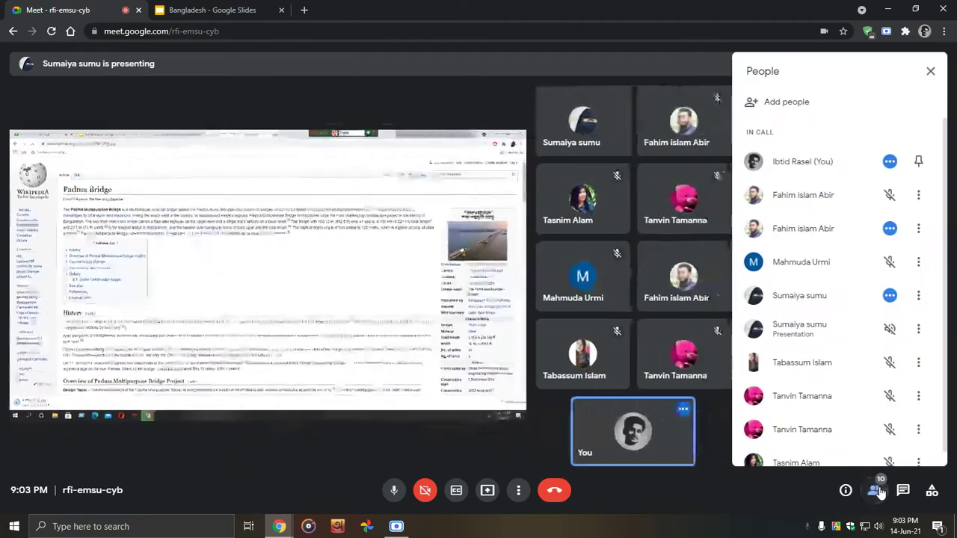
{"action": "scroll", "coordinate": [822, 277], "scroll_direction": "down", "scroll_amount": 1}
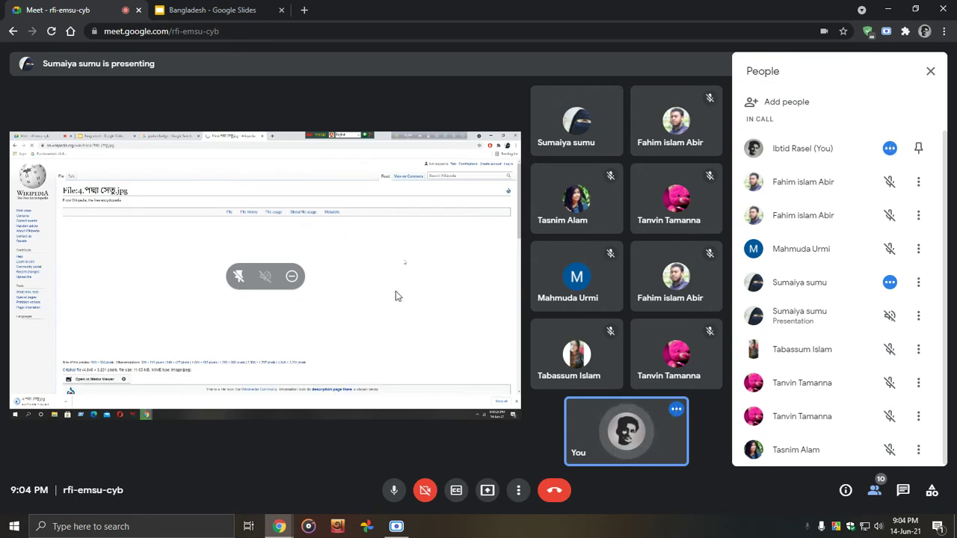
{"action": "left_click", "coordinate": [930, 71]}
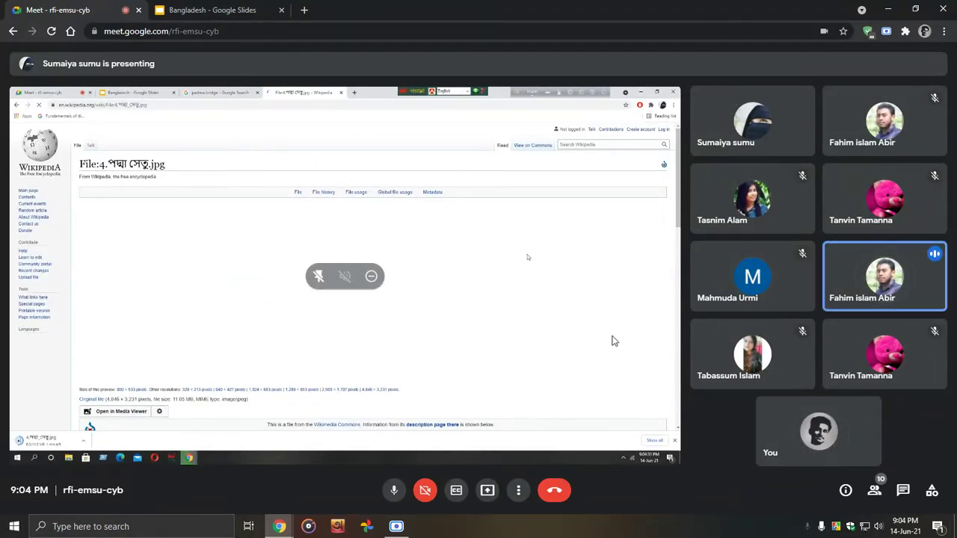
Step: Clear all Windows notifications in Action Center, then reopen and close the People panel
{"action": "left_click", "coordinate": [936, 528]}
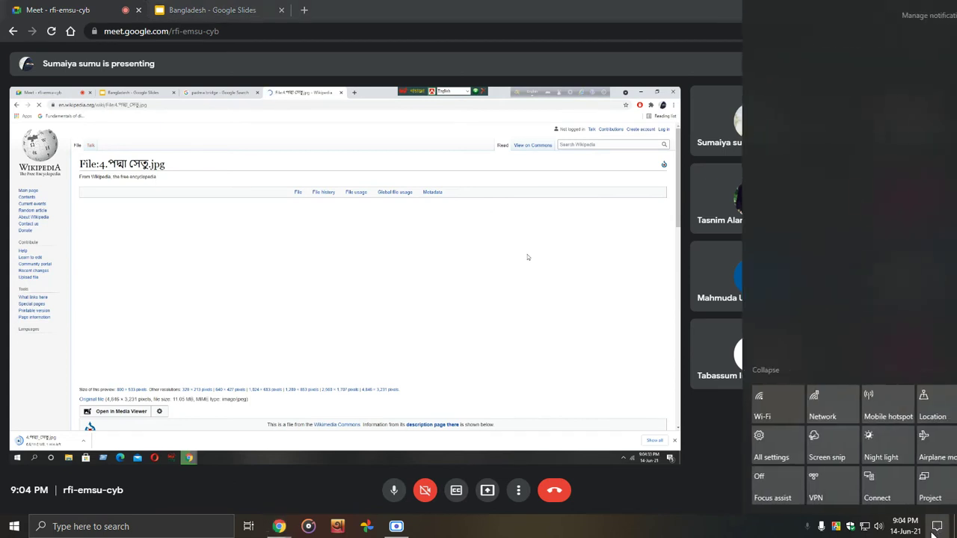
{"action": "left_click", "coordinate": [924, 370]}
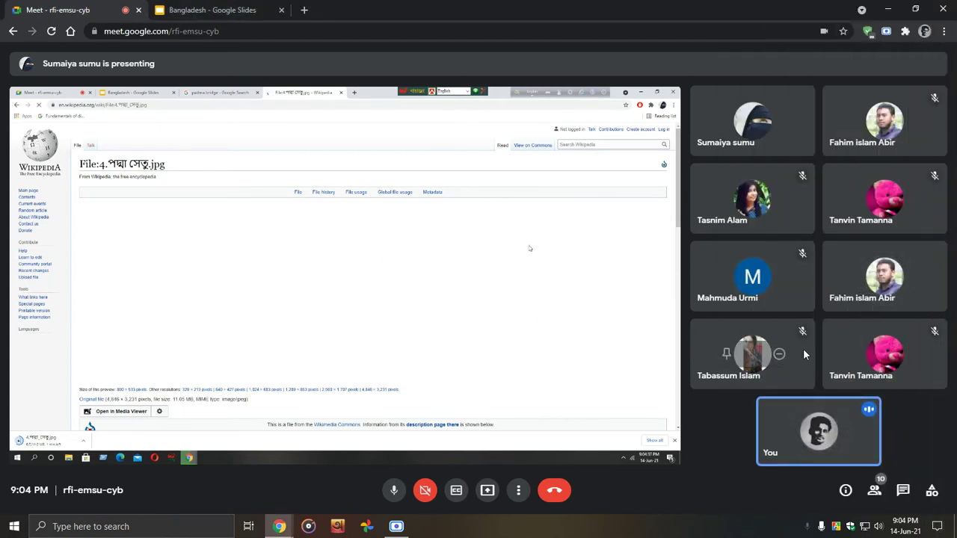
{"action": "left_click", "coordinate": [875, 490]}
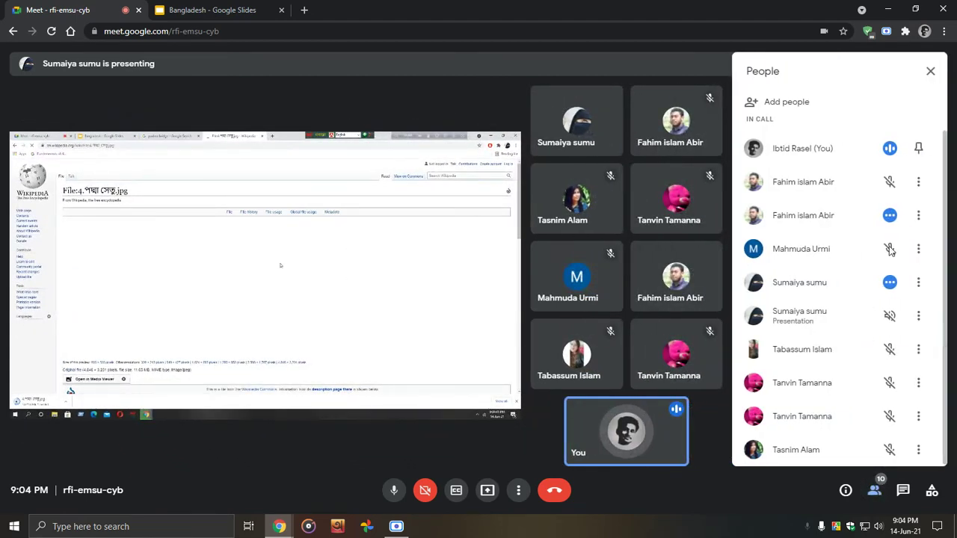
{"action": "left_click", "coordinate": [930, 71]}
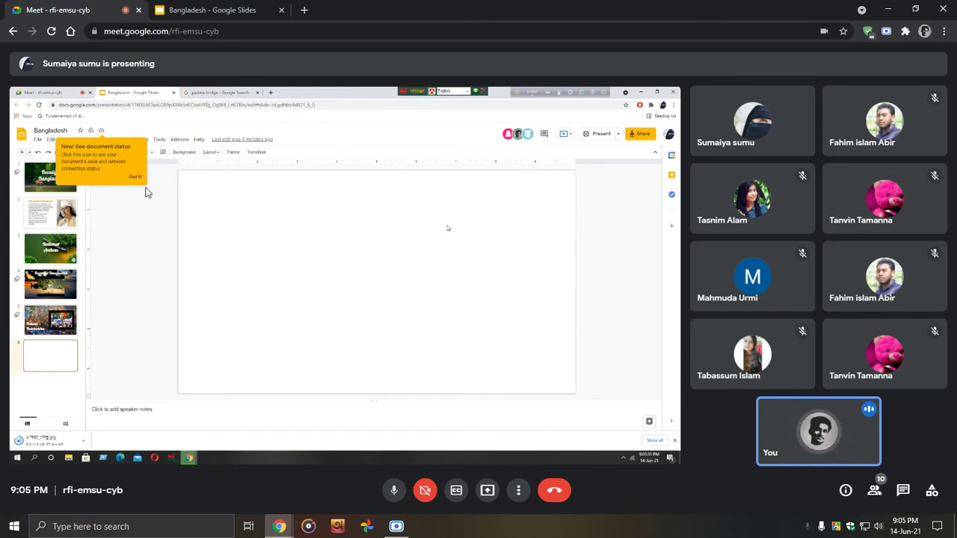
Step: Take over as main presenter in Meet, sharing your entire screen
{"action": "left_click", "coordinate": [896, 527]}
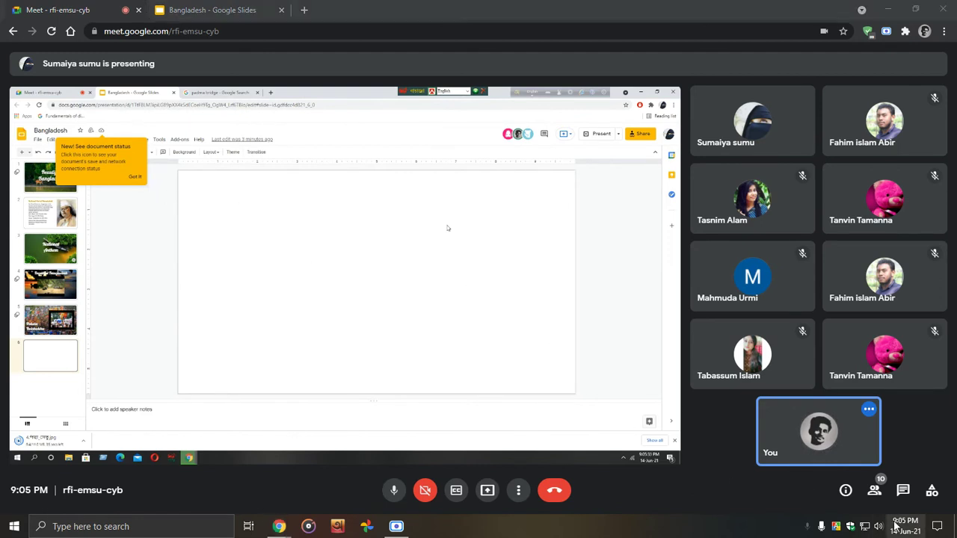
{"action": "left_click", "coordinate": [895, 526]}
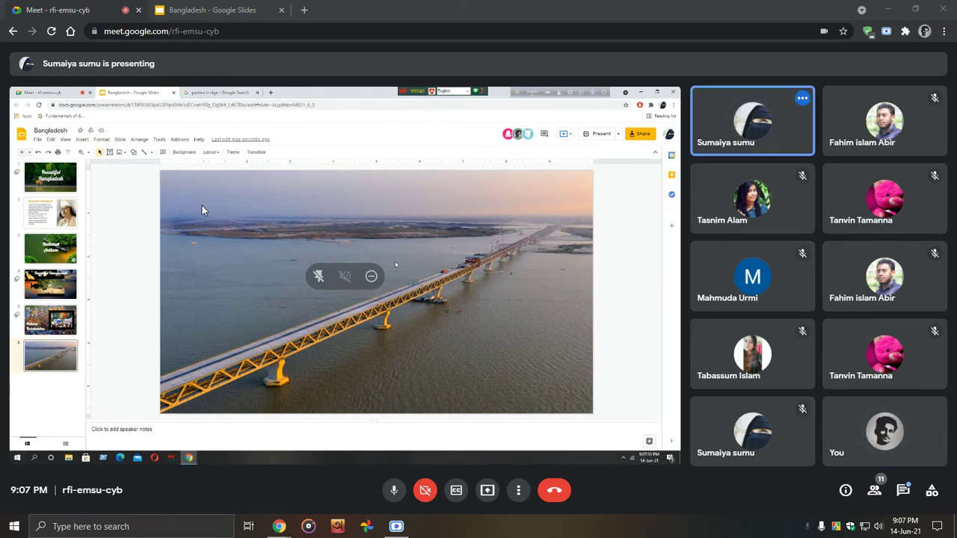
{"action": "left_click", "coordinate": [486, 489]}
{"action": "left_click", "coordinate": [498, 410]}
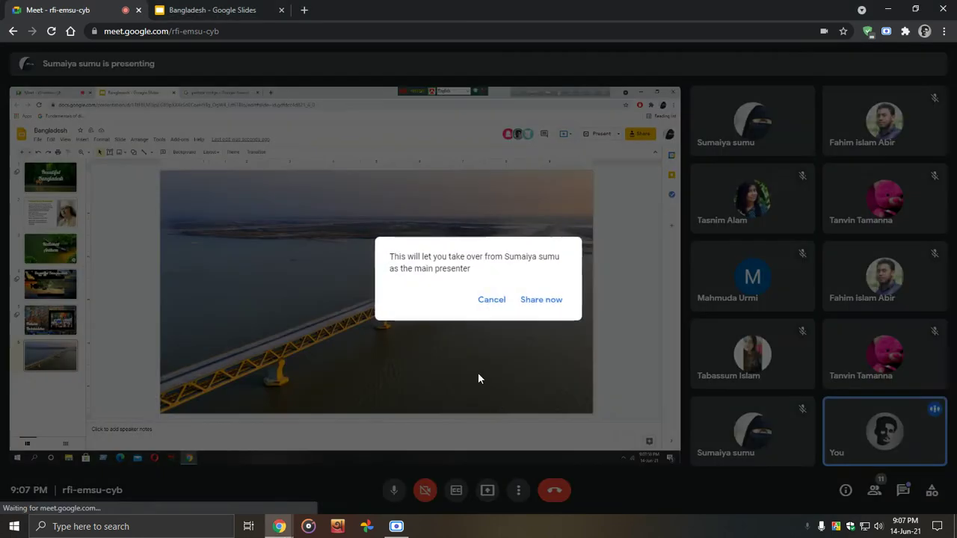
{"action": "left_click", "coordinate": [551, 306]}
{"action": "left_click", "coordinate": [451, 195]}
{"action": "left_click", "coordinate": [588, 278]}
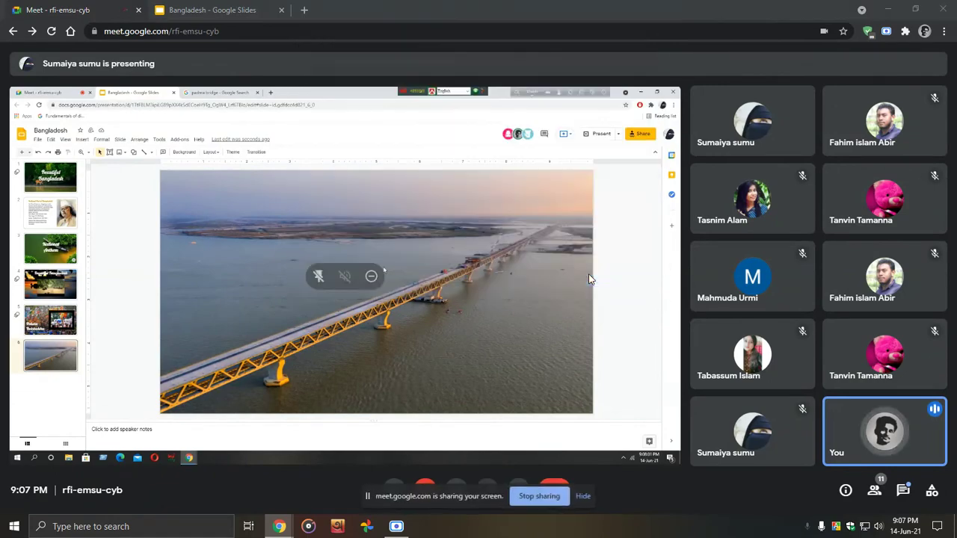
Step: Show the Bangladesh deck on its bridge-photo slide 6 in the shared screen
{"action": "left_click", "coordinate": [211, 10]}
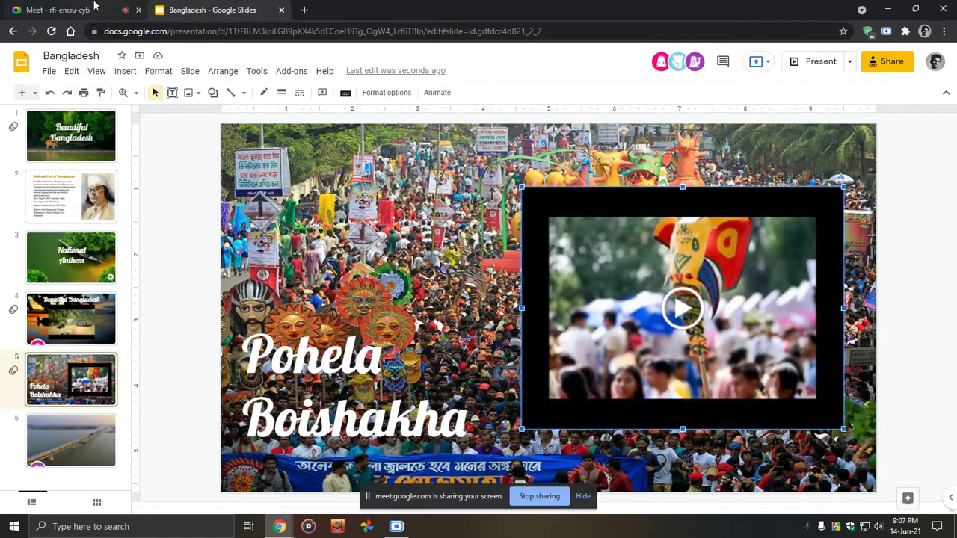
{"action": "key", "text": "Down"}
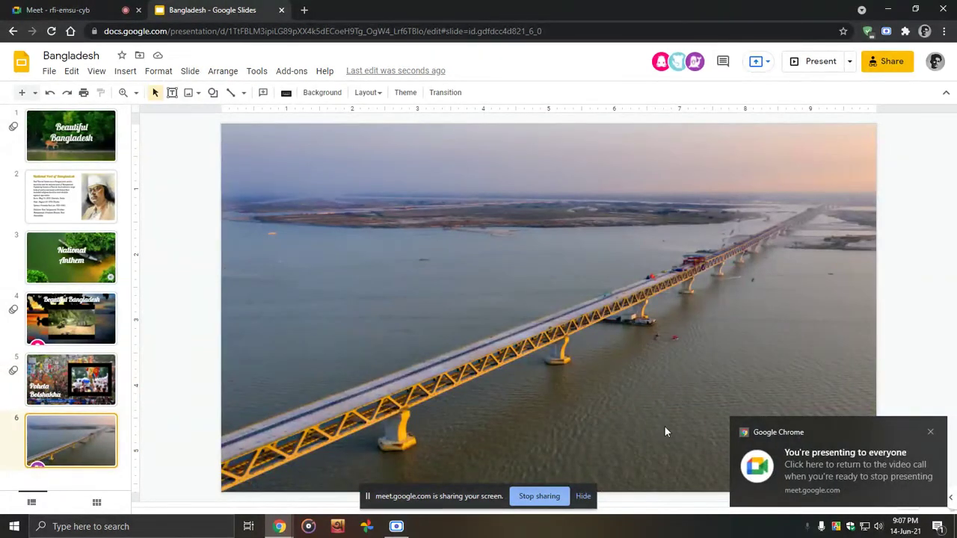
{"action": "left_click", "coordinate": [937, 527]}
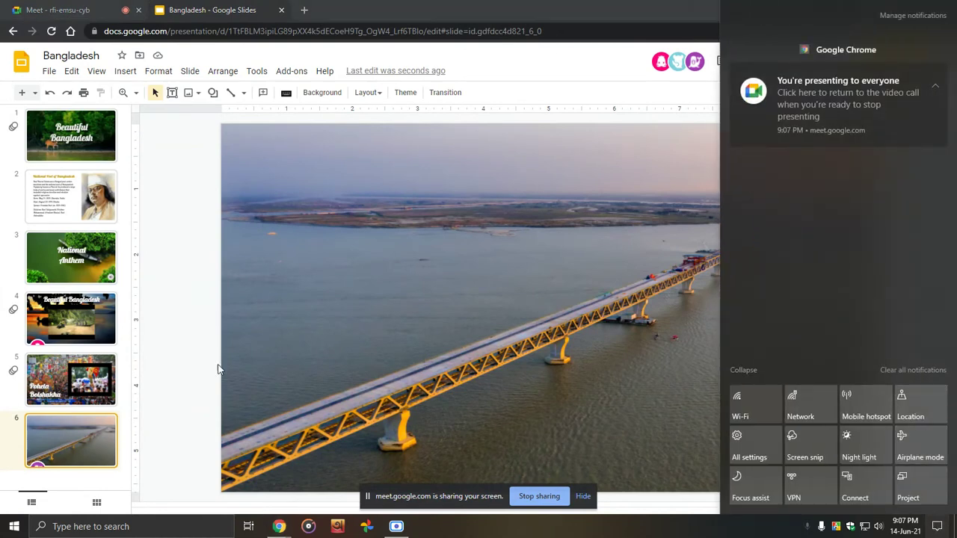
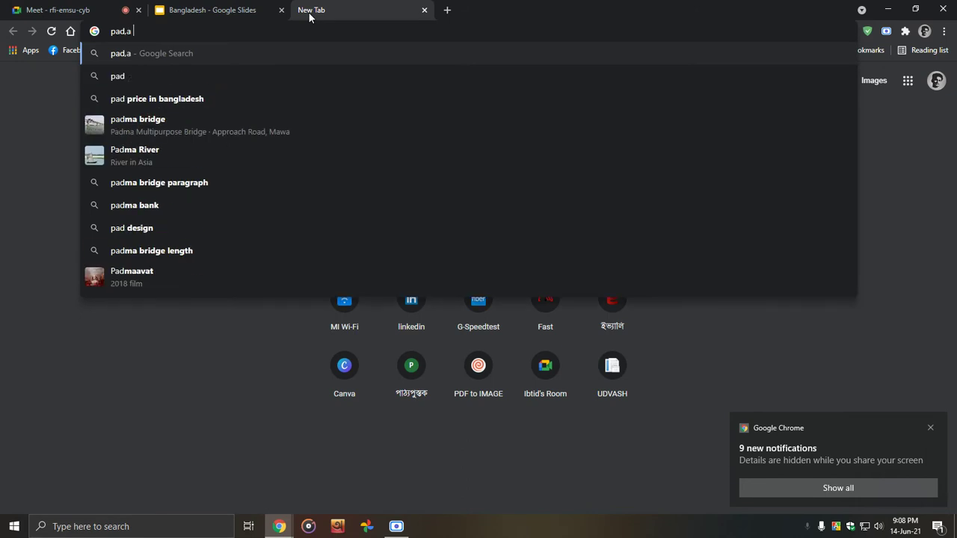
Step: Search Google for 'padma bridge'
{"action": "key", "text": "BackSpace"}
{"action": "key", "text": "BackSpace"}
{"action": "key", "text": "BackSpace"}
{"action": "key", "text": "BackSpace"}
{"action": "key", "text": "BackSpace"}
{"action": "key", "text": "BackSpace"}
{"action": "type", "text": "ma br"}
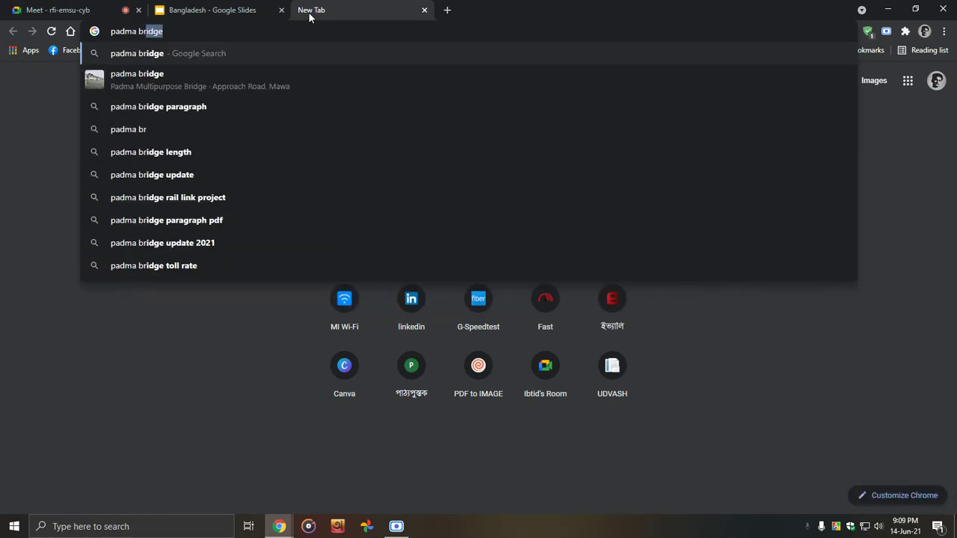
{"action": "key", "text": "Return"}
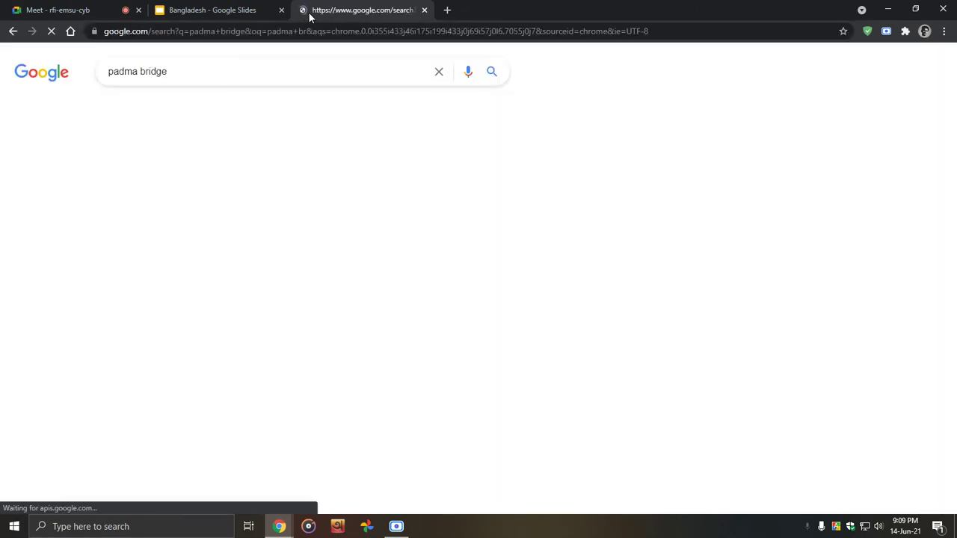
Step: Copy the Padma Multipurpose Bridge description paragraph from the search results
{"action": "scroll", "coordinate": [649, 318], "scroll_direction": "down", "scroll_amount": 2}
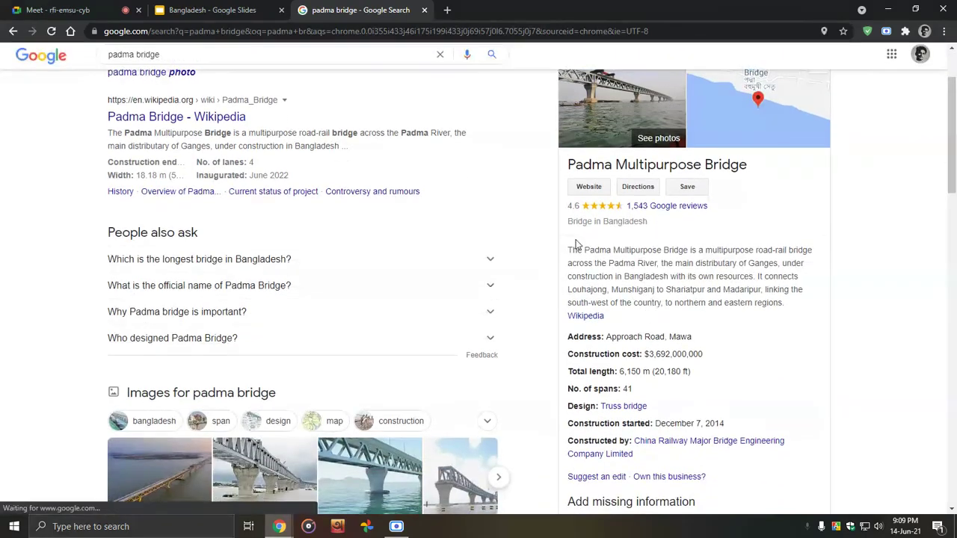
{"action": "left_click_drag", "start_coordinate": [596, 263], "coordinate": [792, 317]}
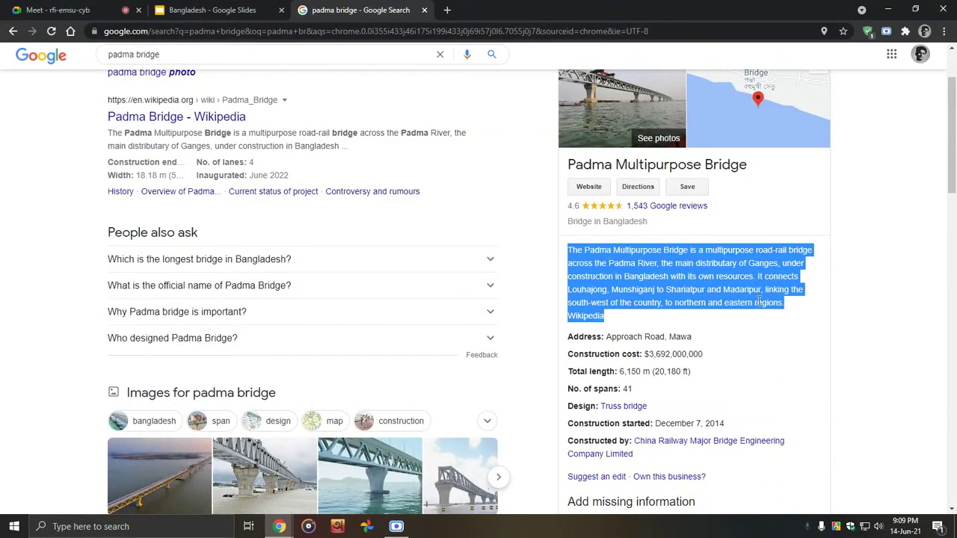
{"action": "right_click", "coordinate": [736, 279]}
{"action": "left_click", "coordinate": [737, 287]}
Step: Paste the copied paragraph into slide 6 and set its highlight to Transparent
{"action": "left_click", "coordinate": [260, 7]}
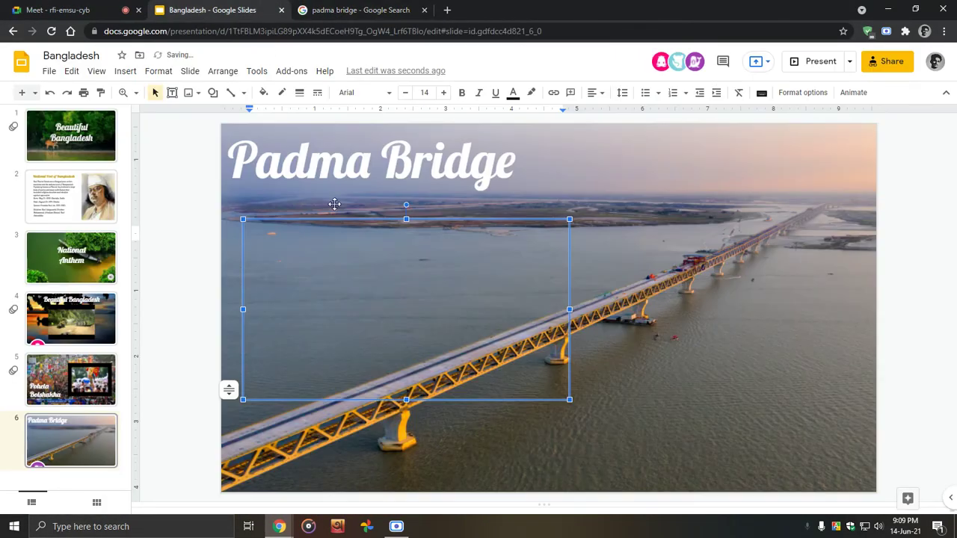
{"action": "key", "text": "ctrl+v"}
{"action": "key", "text": "ctrl+a"}
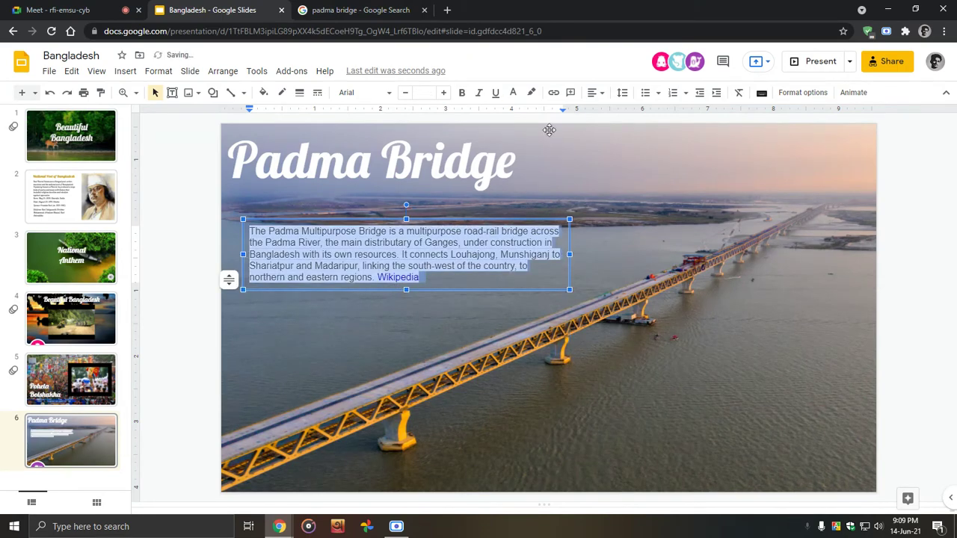
{"action": "left_click", "coordinate": [532, 93]}
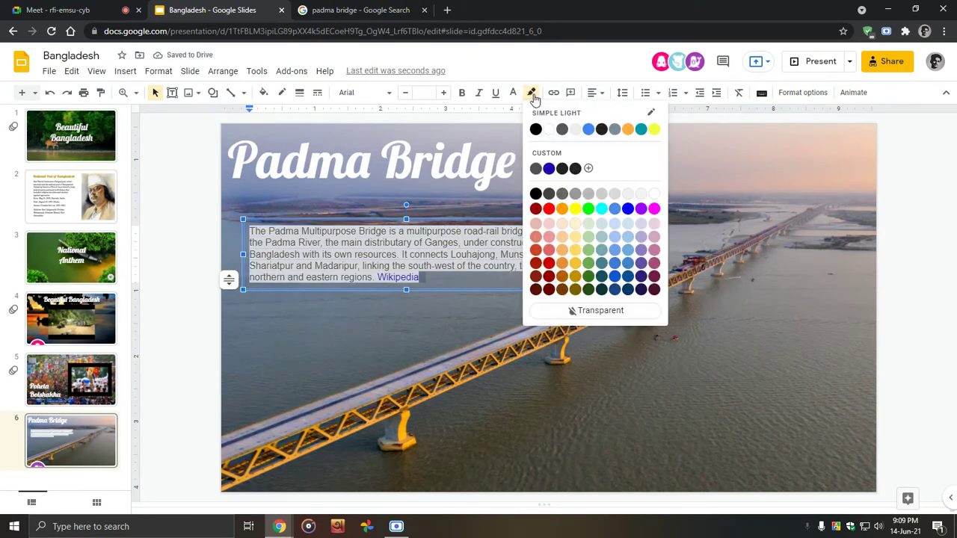
{"action": "left_click", "coordinate": [576, 310]}
Step: Style the paragraph in white Lobster font, trying size 24 before settling on 18
{"action": "left_click", "coordinate": [388, 95]}
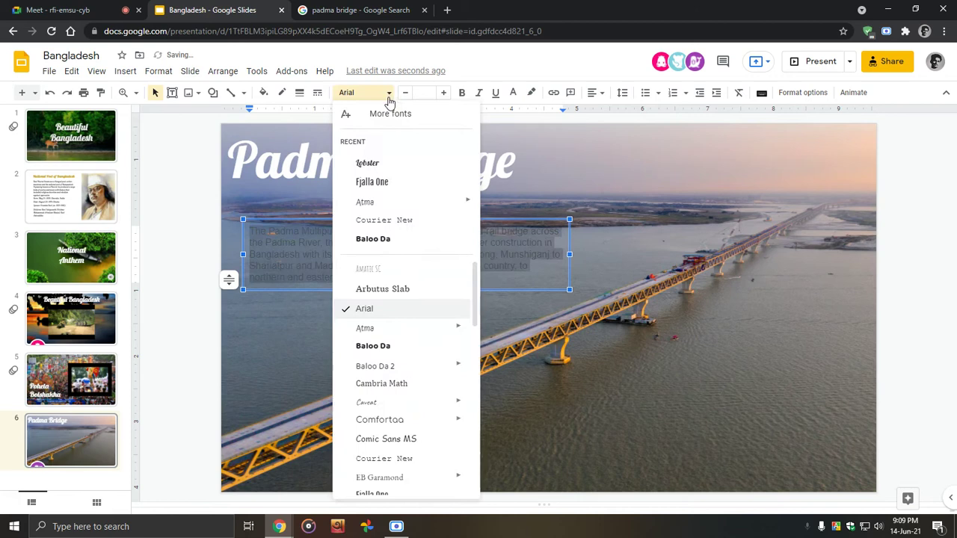
{"action": "left_click", "coordinate": [386, 162]}
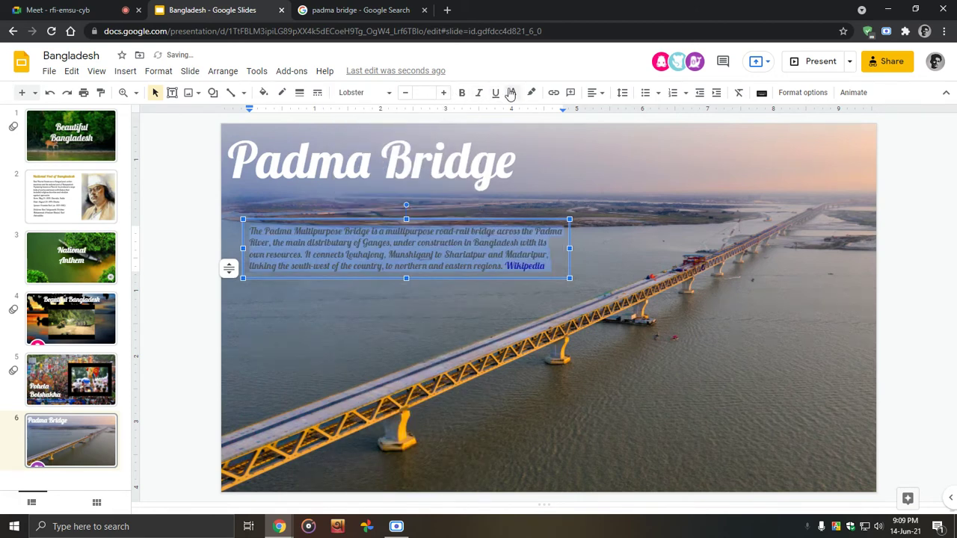
{"action": "left_click", "coordinate": [511, 93]}
{"action": "left_click", "coordinate": [527, 127]}
{"action": "left_click", "coordinate": [427, 91]}
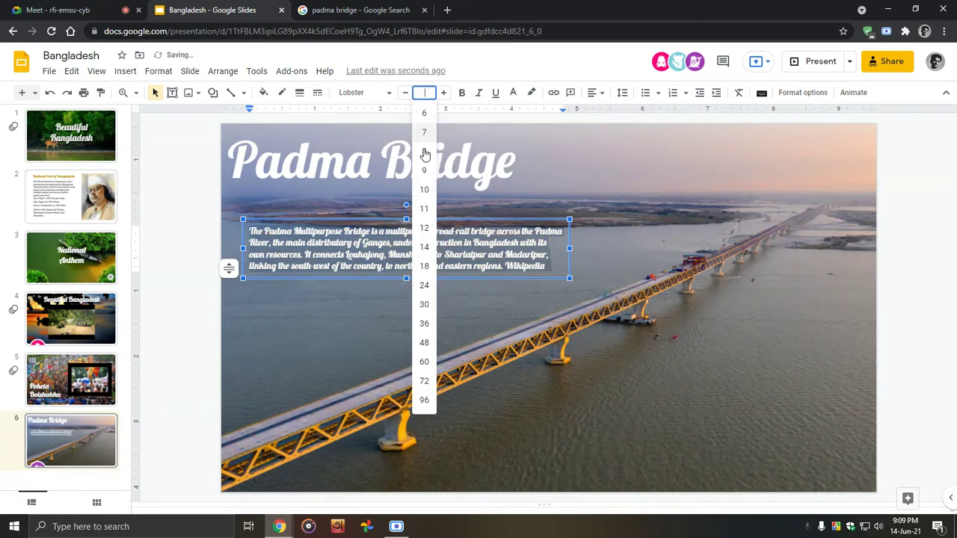
{"action": "left_click", "coordinate": [427, 291]}
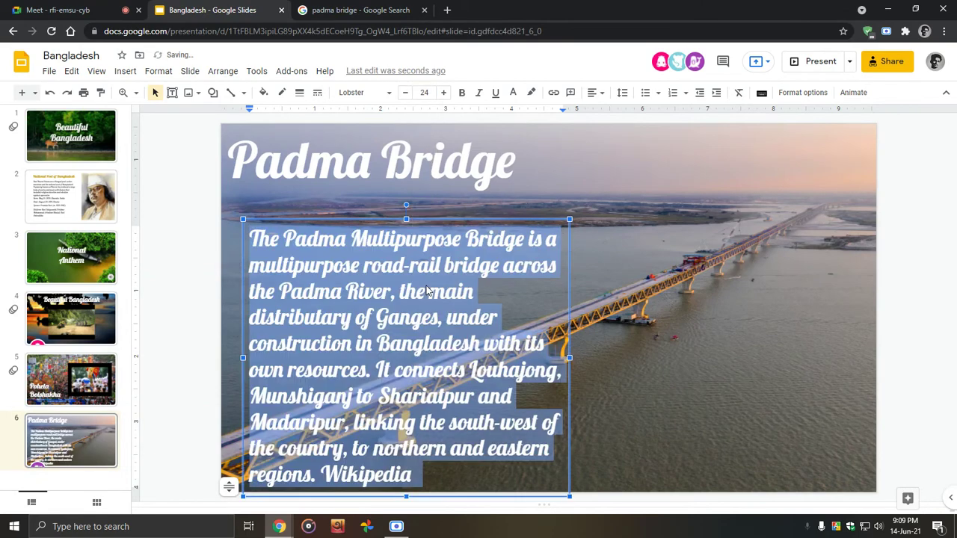
{"action": "left_click", "coordinate": [423, 92]}
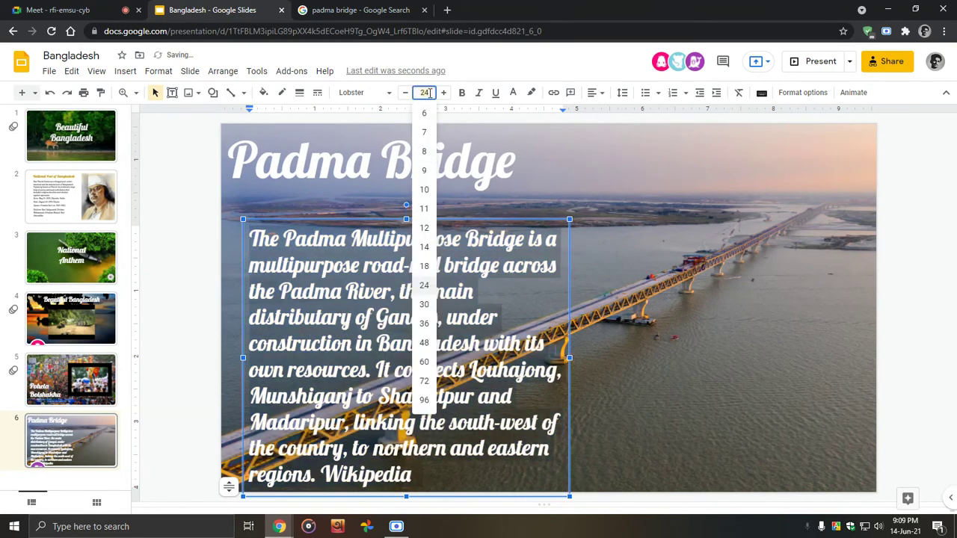
{"action": "left_click", "coordinate": [425, 265]}
Step: Delete the paragraph's text box from the slide and return to the Meet call
{"action": "left_click", "coordinate": [221, 261]}
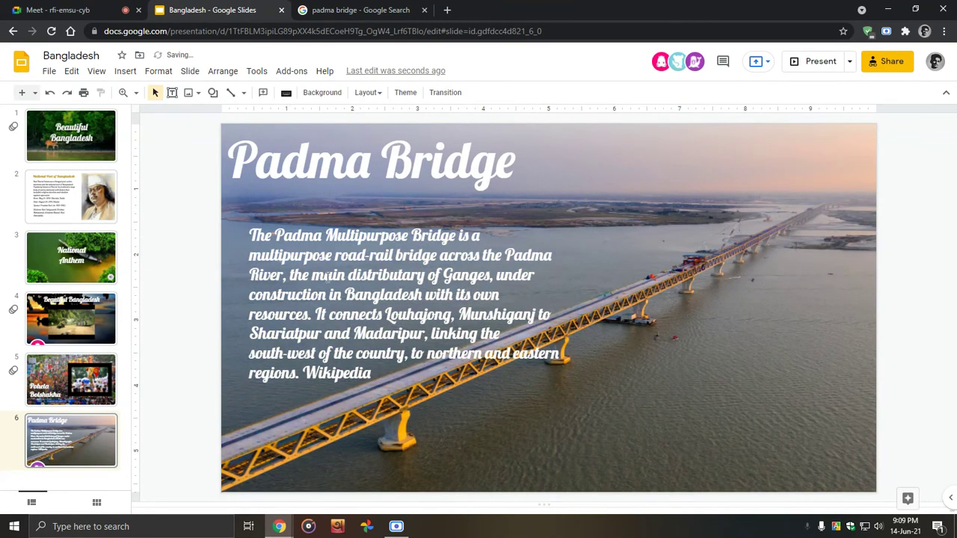
{"action": "left_click", "coordinate": [279, 236]}
{"action": "key", "text": "Delete"}
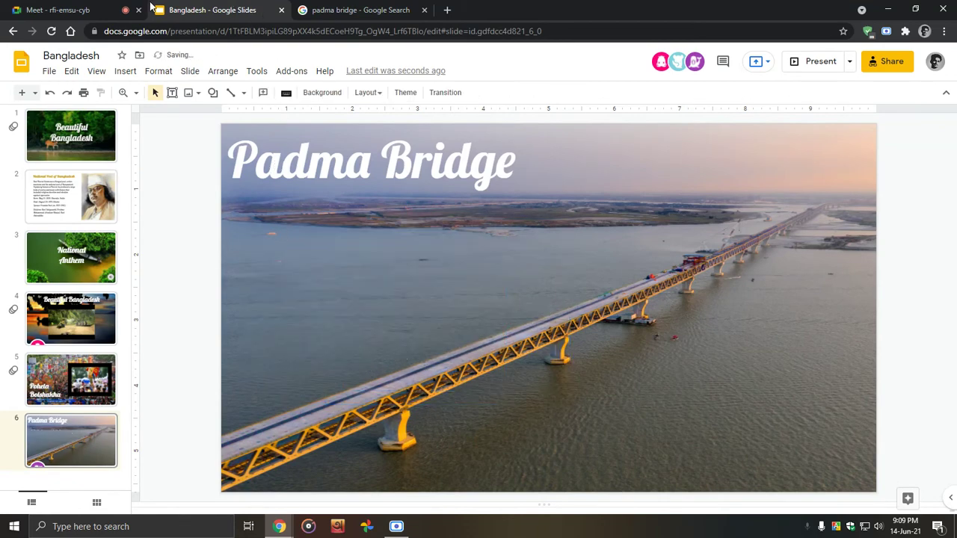
{"action": "left_click", "coordinate": [124, 10]}
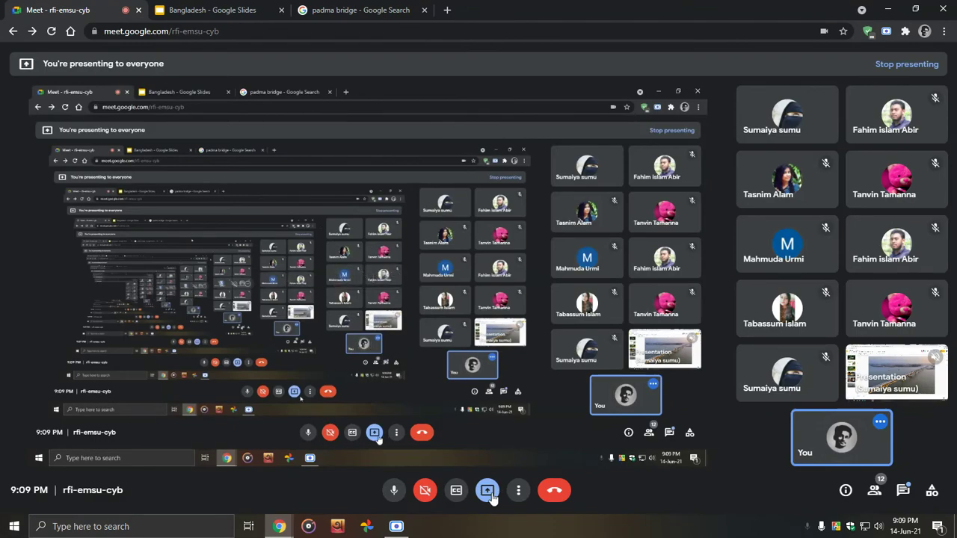
Step: Stop presenting your screen and pin the classmate's shared presentation as the main view
{"action": "left_click", "coordinate": [489, 495]}
{"action": "left_click", "coordinate": [501, 452]}
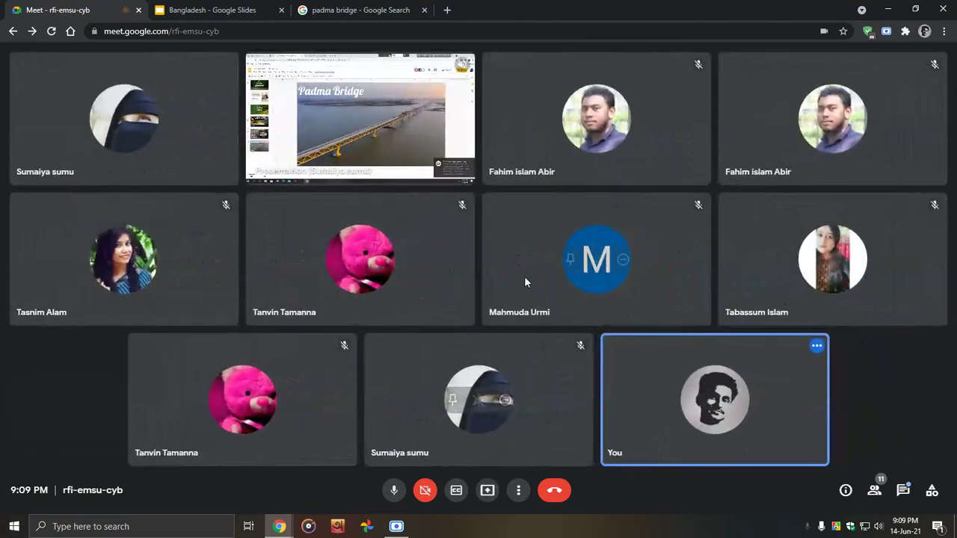
{"action": "left_click", "coordinate": [329, 123]}
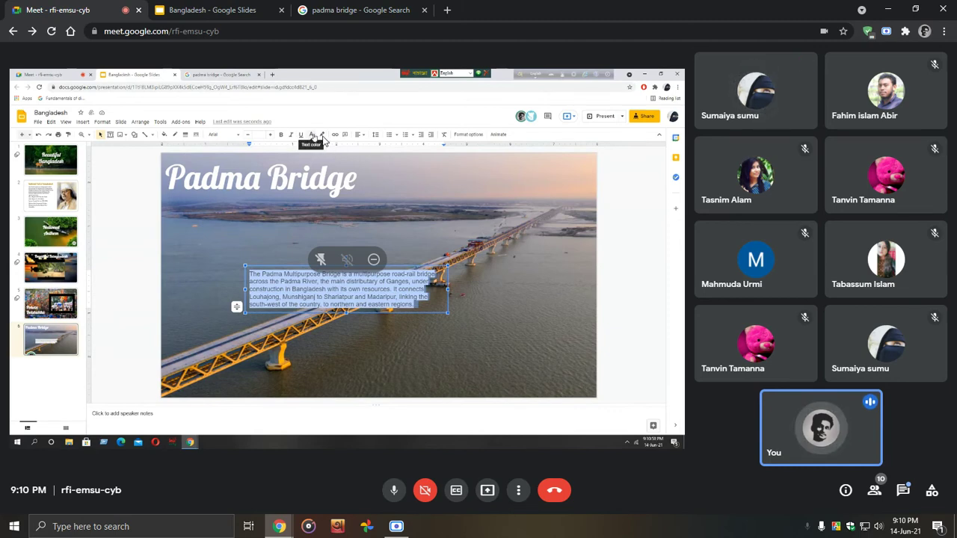
Step: Watch the pinned presentation, then open a new blank Chrome tab
{"action": "left_click", "coordinate": [322, 139]}
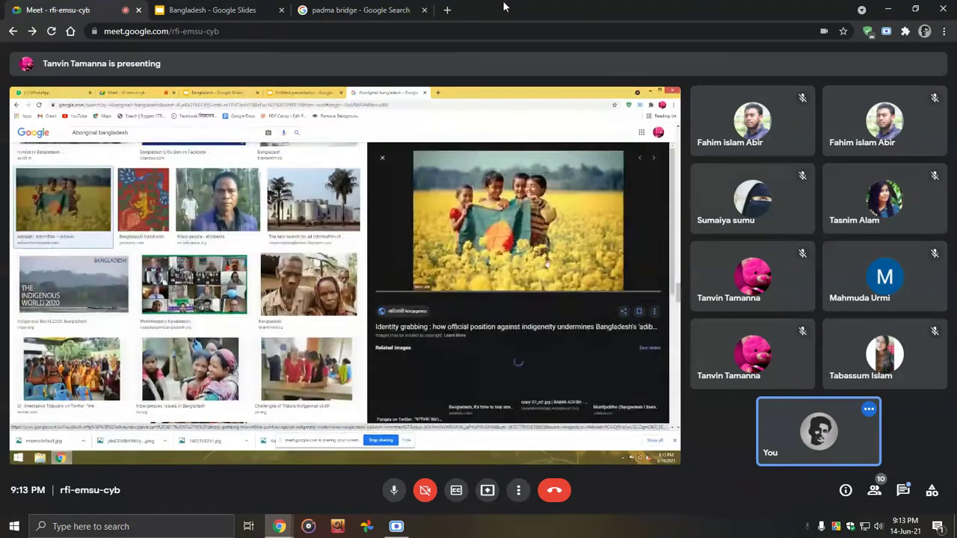
{"action": "left_click", "coordinate": [447, 9]}
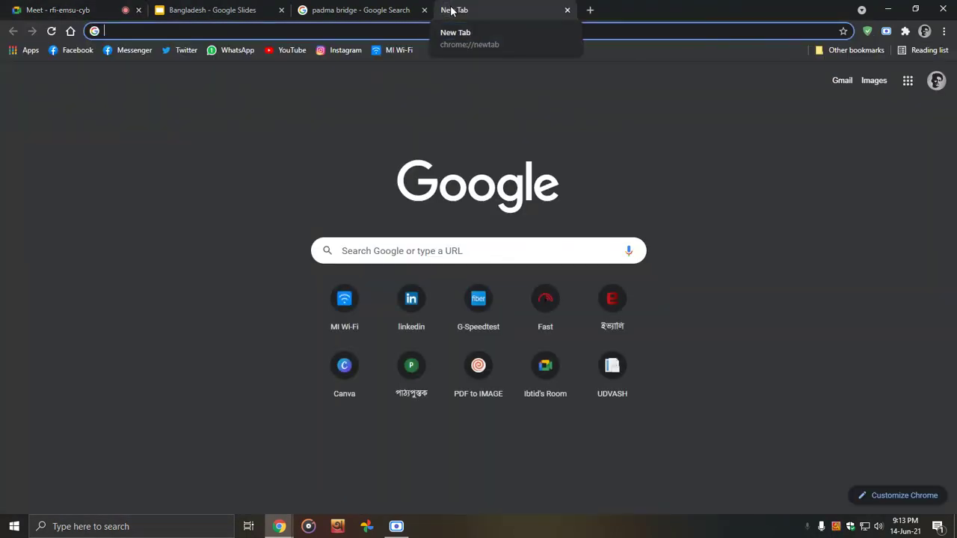
Step: Search Google for 'upozati' after discarding Bengali text and 'adibashi'
{"action": "type", "text": "adibashi"}
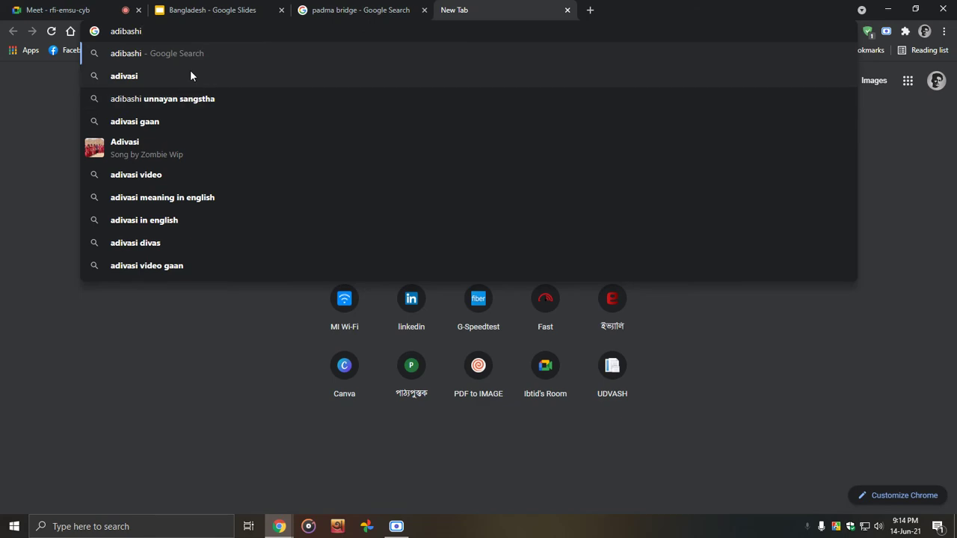
{"action": "key", "text": "BackSpace"}
{"action": "key", "text": "BackSpace"}
{"action": "key", "text": "BackSpace"}
{"action": "key", "text": "BackSpace"}
{"action": "key", "text": "BackSpace"}
{"action": "key", "text": "BackSpace"}
{"action": "key", "text": "BackSpace"}
{"action": "key", "text": "BackSpace"}
{"action": "type", "text": "upoza"}
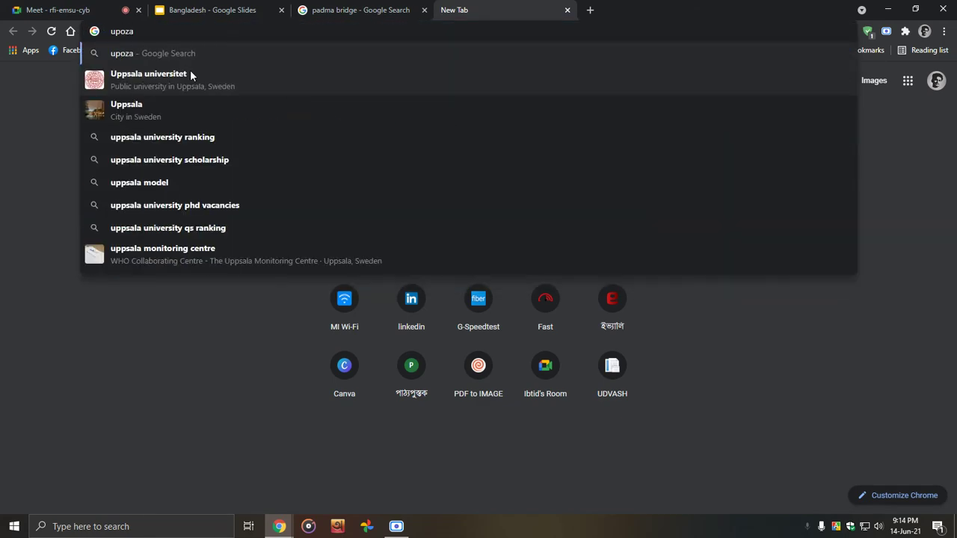
{"action": "type", "text": "ti"}
{"action": "key", "text": "Return"}
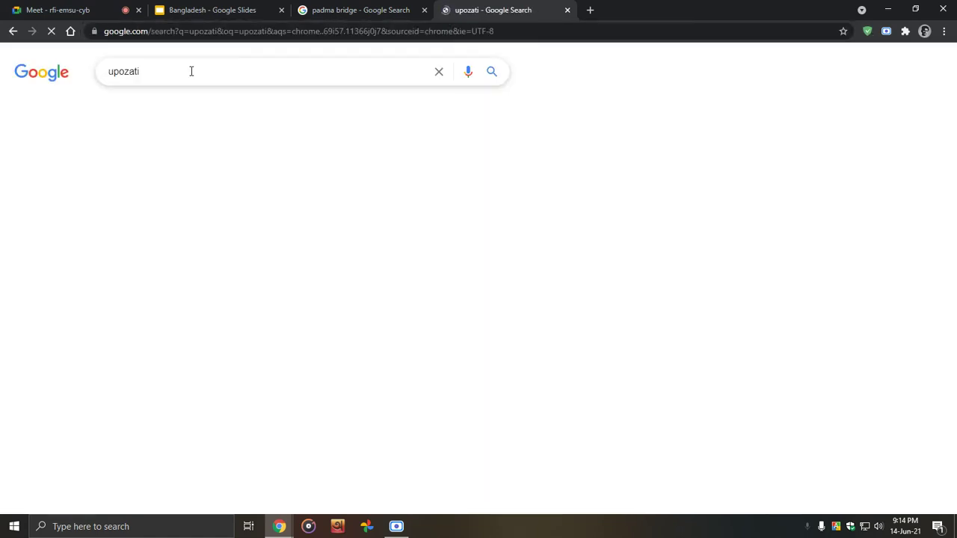
Step: Browse the upozati image results, previewing a few images, then go back to All results
{"action": "left_click", "coordinate": [258, 110]}
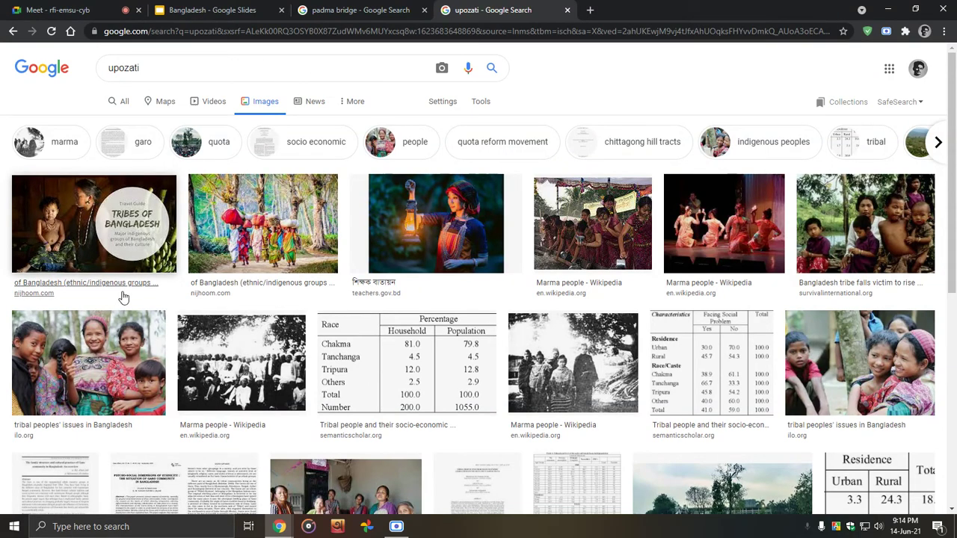
{"action": "left_click", "coordinate": [892, 246]}
{"action": "scroll", "coordinate": [265, 266], "scroll_direction": "down", "scroll_amount": 4}
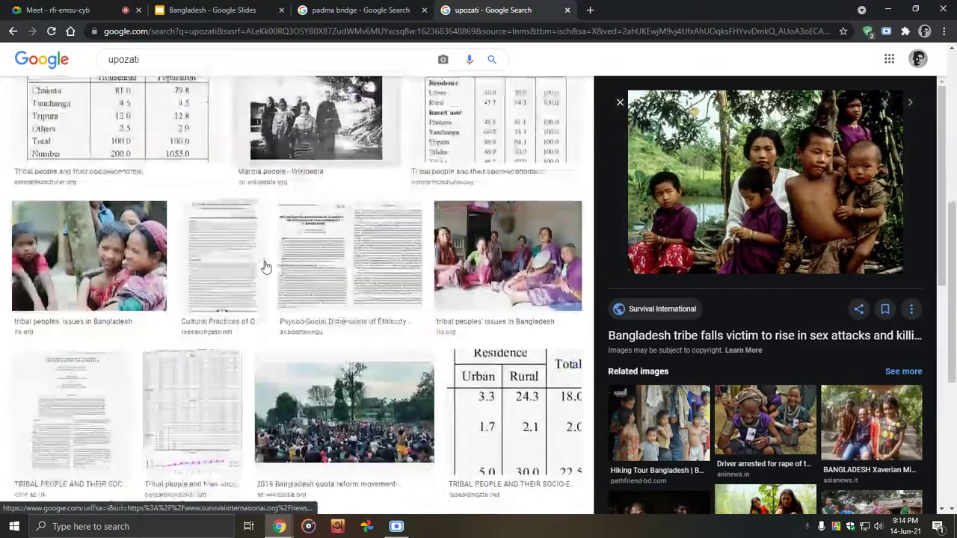
{"action": "scroll", "coordinate": [709, 355], "scroll_direction": "down", "scroll_amount": 5}
{"action": "left_click", "coordinate": [654, 329]}
{"action": "scroll", "coordinate": [280, 356], "scroll_direction": "up", "scroll_amount": 5}
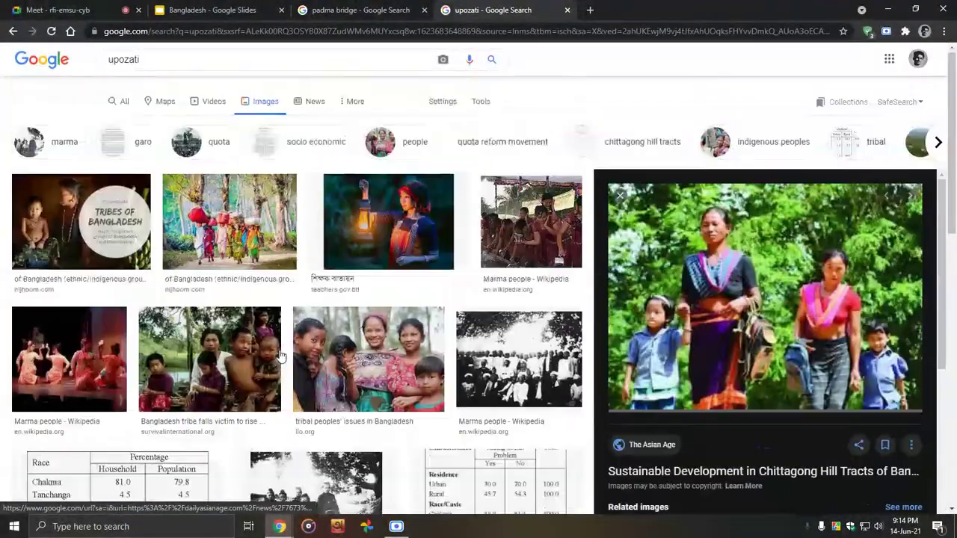
{"action": "left_click", "coordinate": [121, 102]}
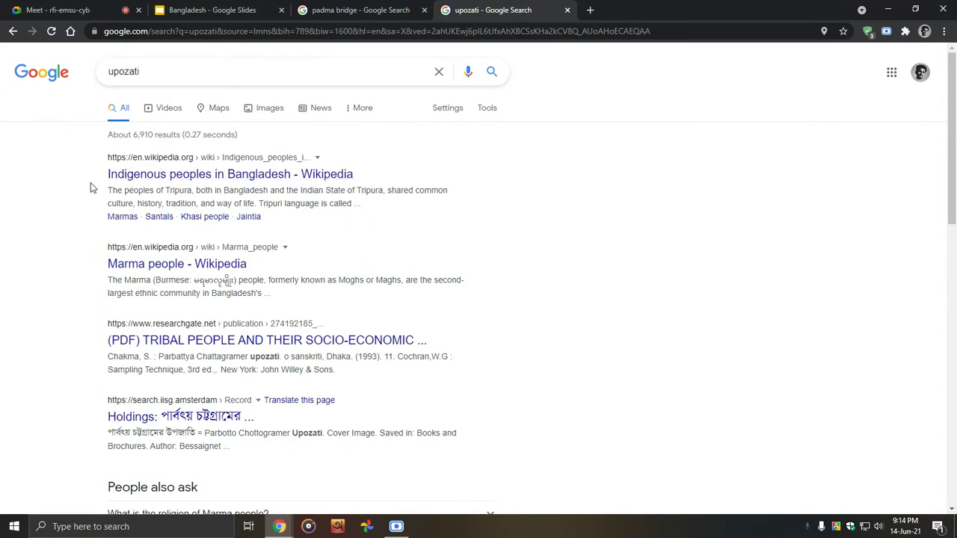
Step: Search for 'Indigenous peoples in Bangladesh' using the first result's title and show its images
{"action": "left_click_drag", "start_coordinate": [94, 182], "coordinate": [275, 177]}
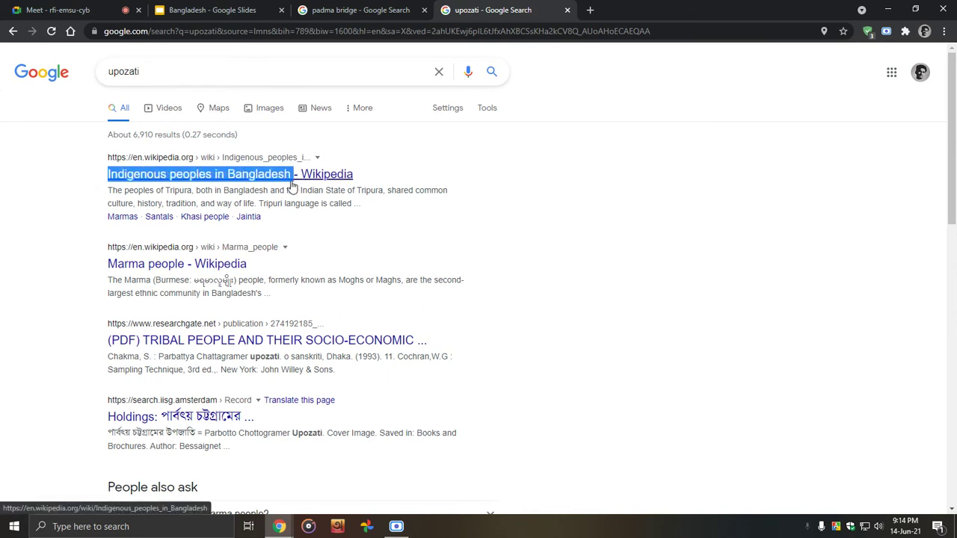
{"action": "left_click_drag", "start_coordinate": [149, 71], "coordinate": [87, 77]}
{"action": "key", "text": "ctrl+v"}
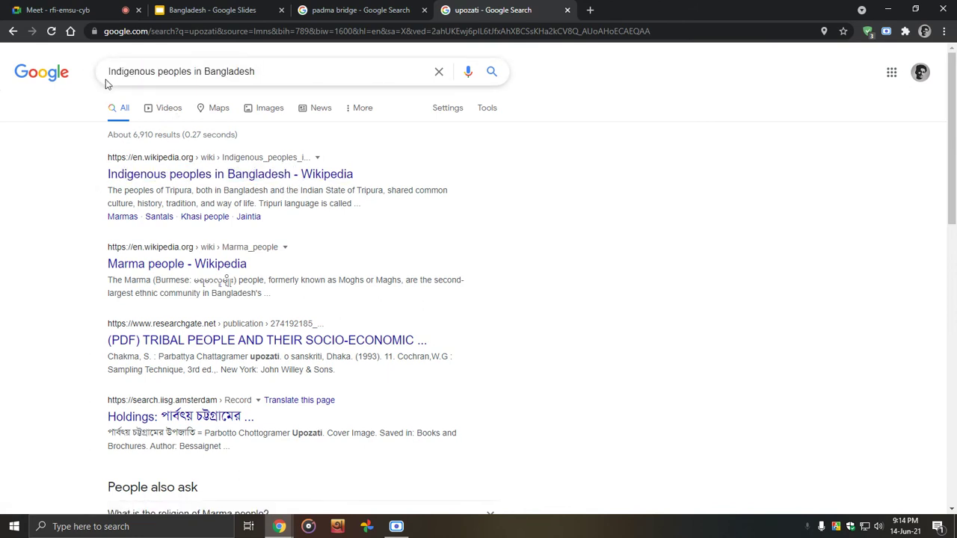
{"action": "key", "text": "Return"}
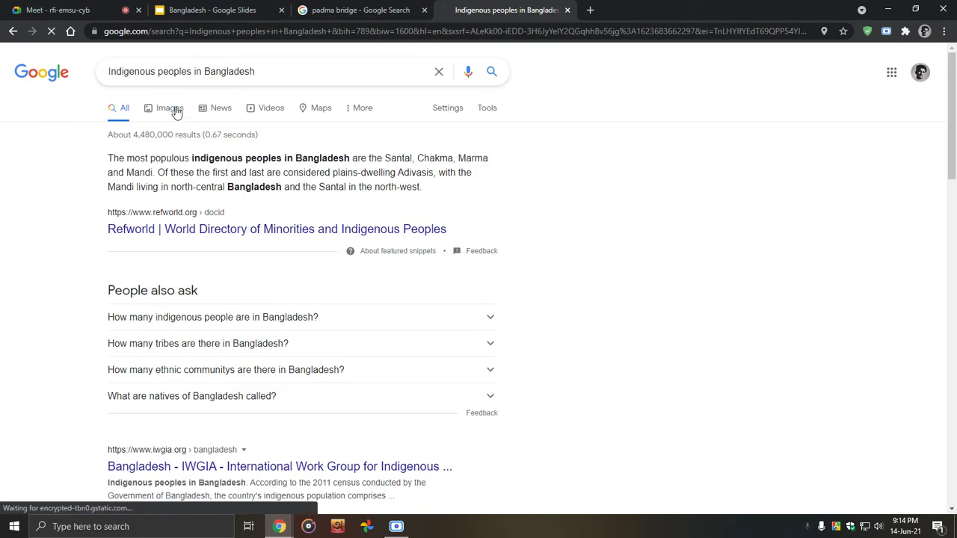
{"action": "left_click", "coordinate": [171, 109]}
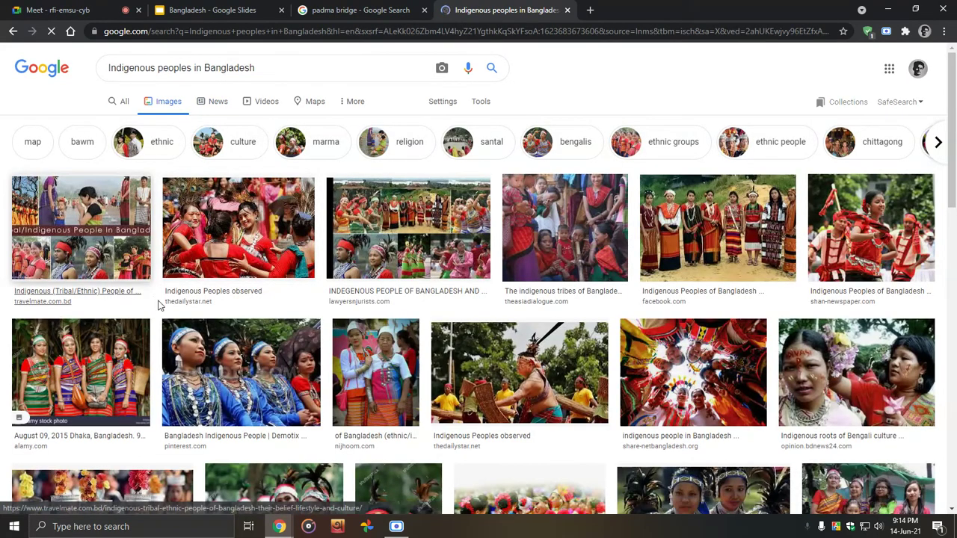
Step: Glance at the slides and Meet tabs, scroll the image results, then close that search
{"action": "left_click", "coordinate": [206, 10]}
{"action": "left_click", "coordinate": [85, 9]}
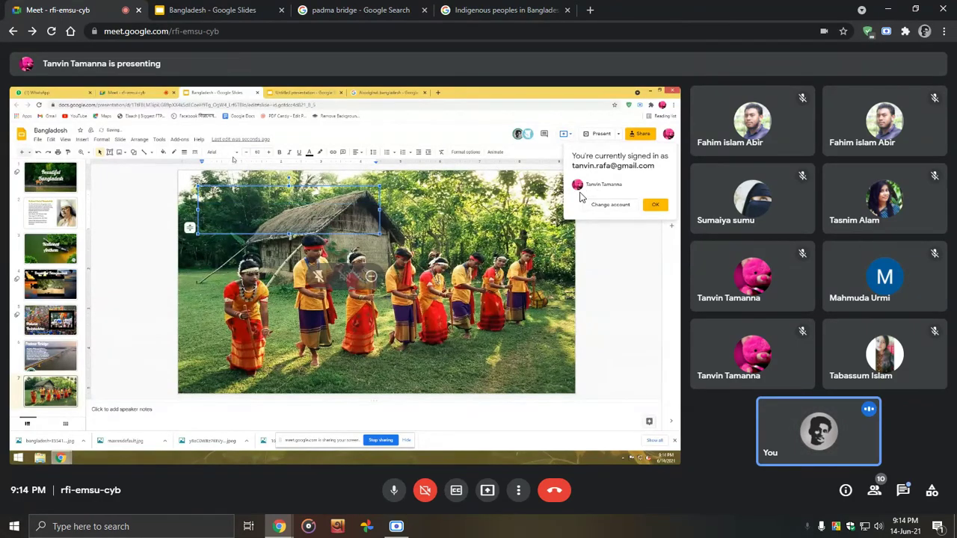
{"action": "left_click", "coordinate": [524, 9]}
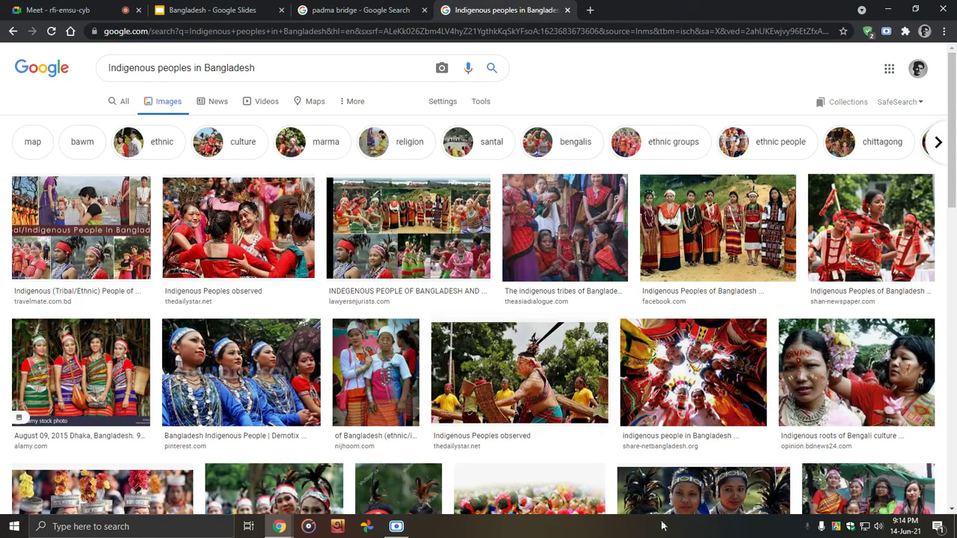
{"action": "scroll", "coordinate": [706, 299], "scroll_direction": "down", "scroll_amount": 2}
{"action": "scroll", "coordinate": [706, 305], "scroll_direction": "down", "scroll_amount": 4}
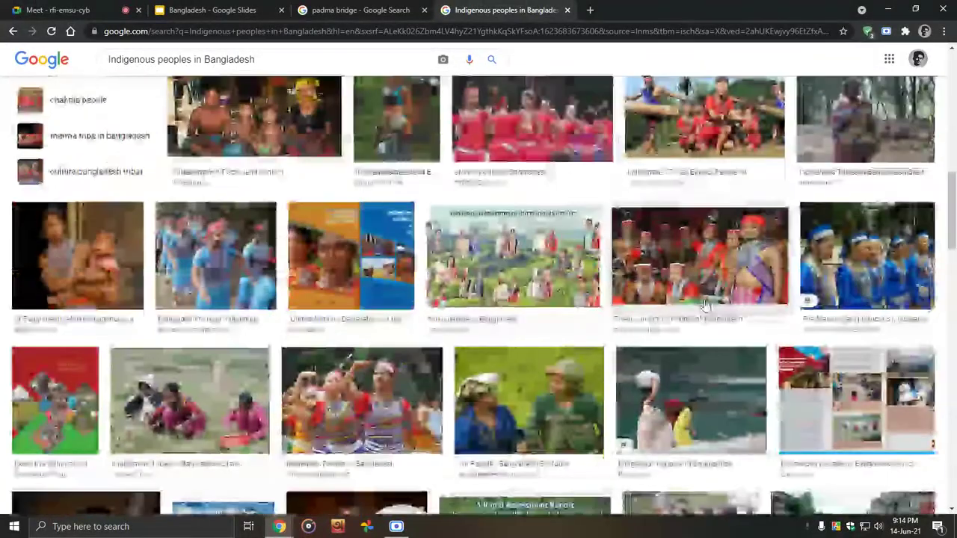
{"action": "scroll", "coordinate": [706, 305], "scroll_direction": "down", "scroll_amount": 8}
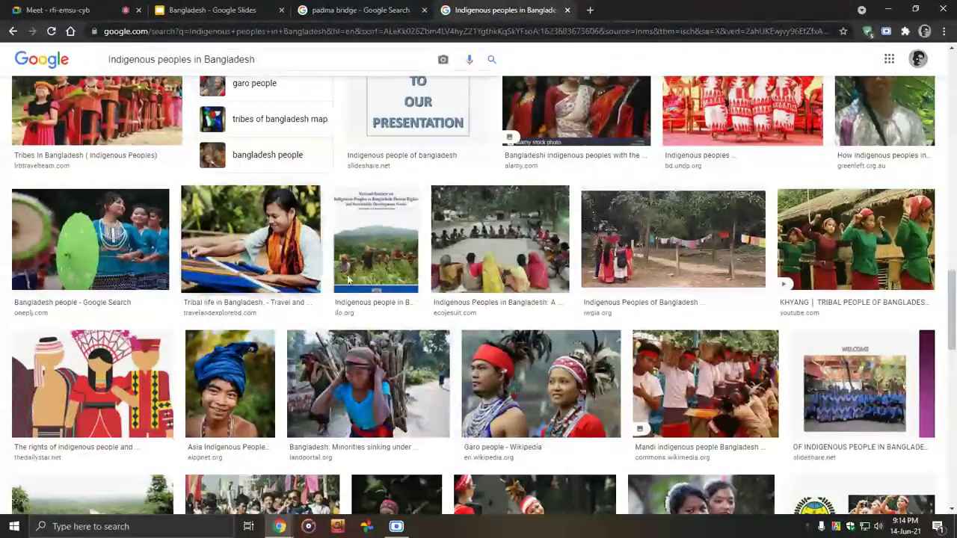
{"action": "left_click", "coordinate": [567, 9]}
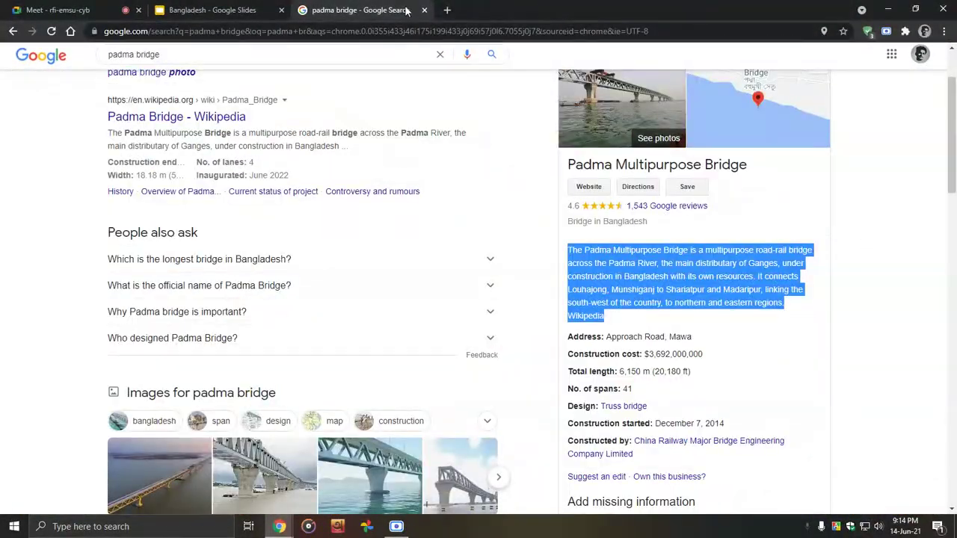
Step: Close the search tab and nudge slide 6's Padma Bridge body text and title into place
{"action": "left_click", "coordinate": [424, 10]}
{"action": "left_click", "coordinate": [394, 233]}
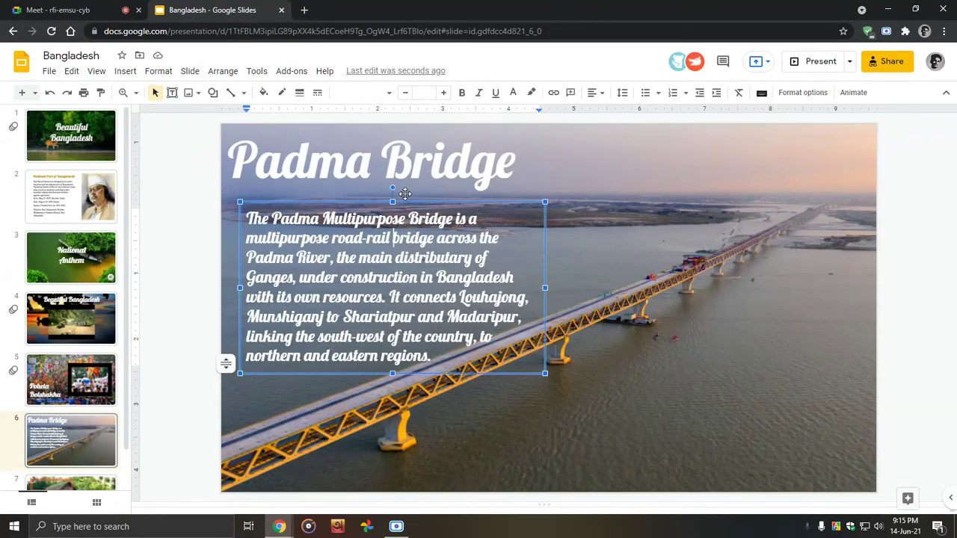
{"action": "mouse_move", "coordinate": [409, 202]}
{"action": "left_mouse_down"}
{"action": "mouse_move", "coordinate": [400, 203]}
{"action": "mouse_move", "coordinate": [408, 194]}
{"action": "left_mouse_up"}
{"action": "left_click", "coordinate": [404, 140]}
{"action": "left_click_drag", "start_coordinate": [402, 126], "coordinate": [407, 129]}
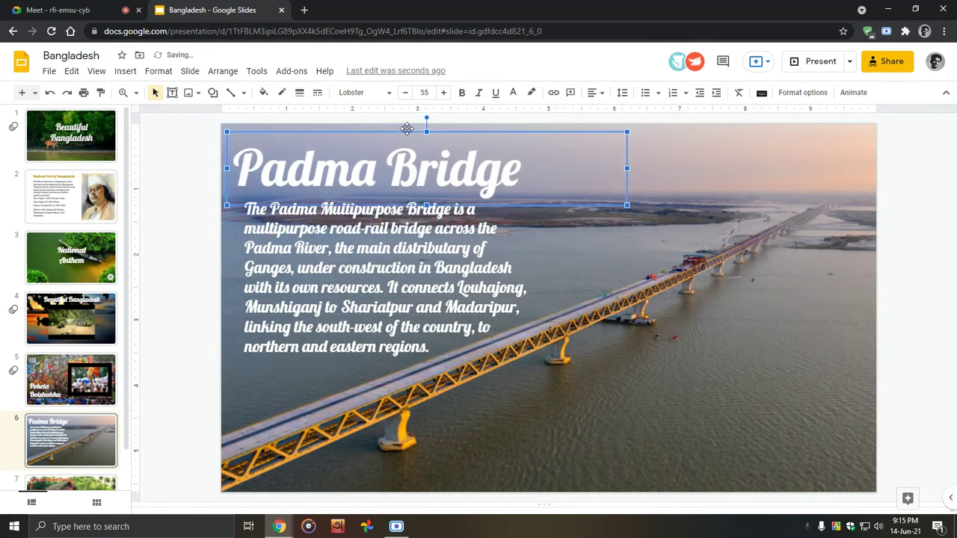
{"action": "key", "text": "Right"}
{"action": "key", "text": "Down"}
{"action": "left_click", "coordinate": [576, 356]}
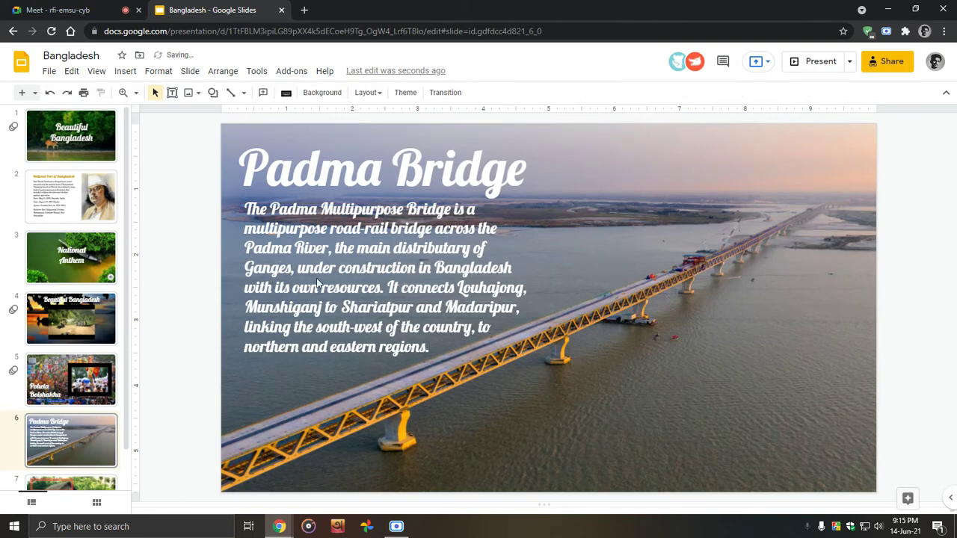
Step: On slide 5, narrow the Pohela Boishakha title box and shift it right and down
{"action": "left_click", "coordinate": [91, 379]}
{"action": "left_click", "coordinate": [317, 361]}
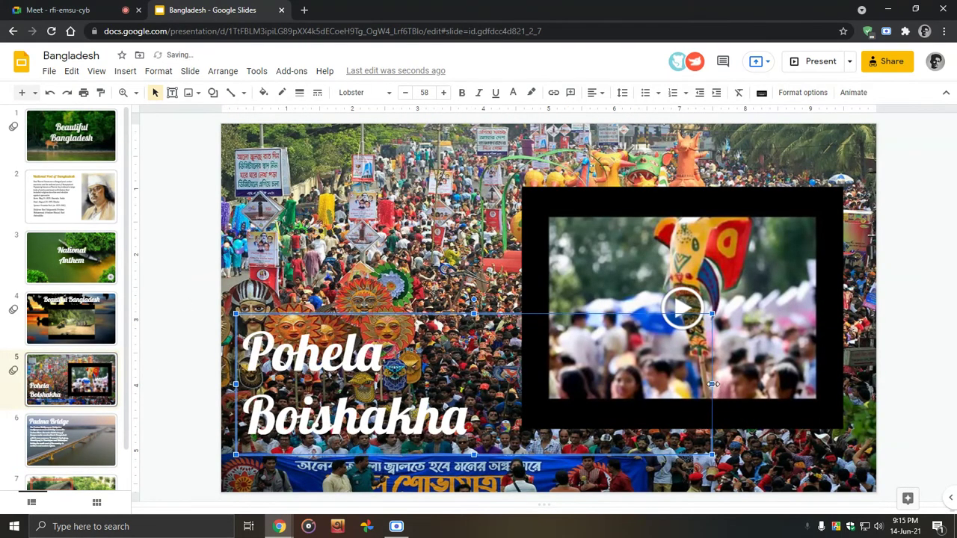
{"action": "left_click_drag", "start_coordinate": [712, 384], "coordinate": [498, 381]}
{"action": "left_click_drag", "start_coordinate": [382, 319], "coordinate": [397, 315]}
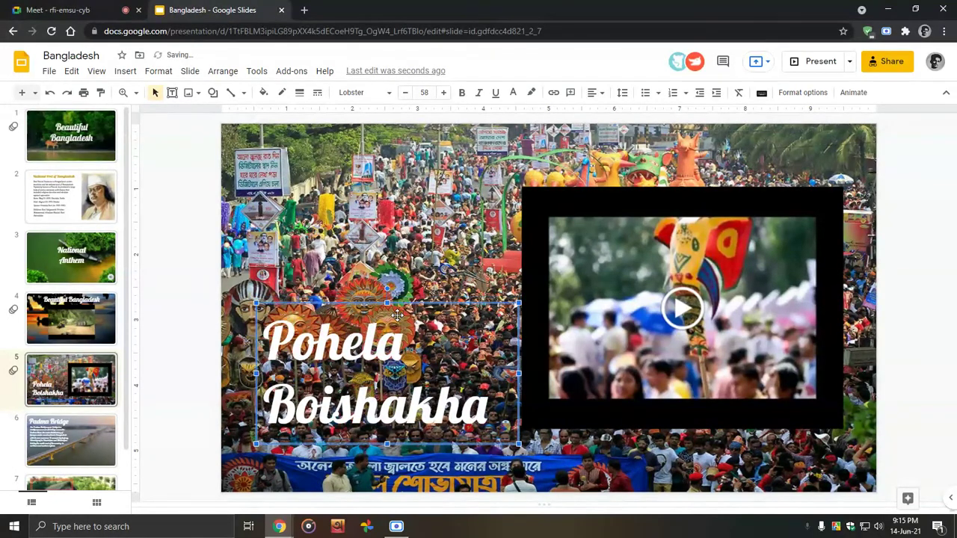
{"action": "key", "text": "Down"}
{"action": "key", "text": "Right"}
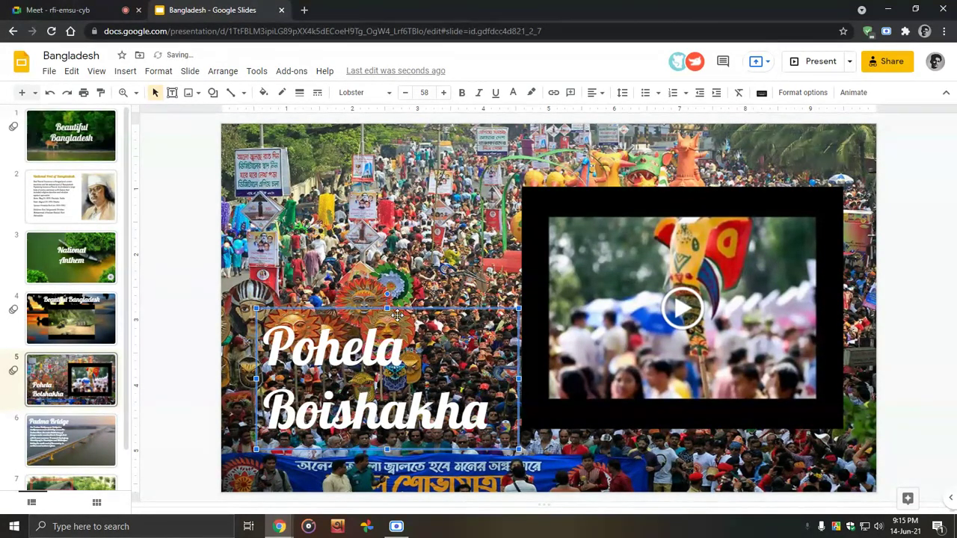
{"action": "left_click", "coordinate": [174, 297]}
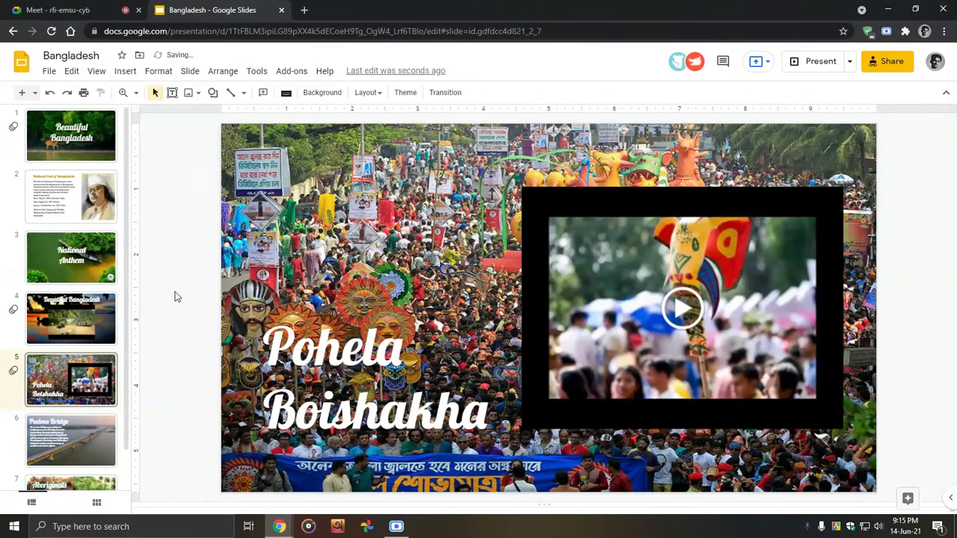
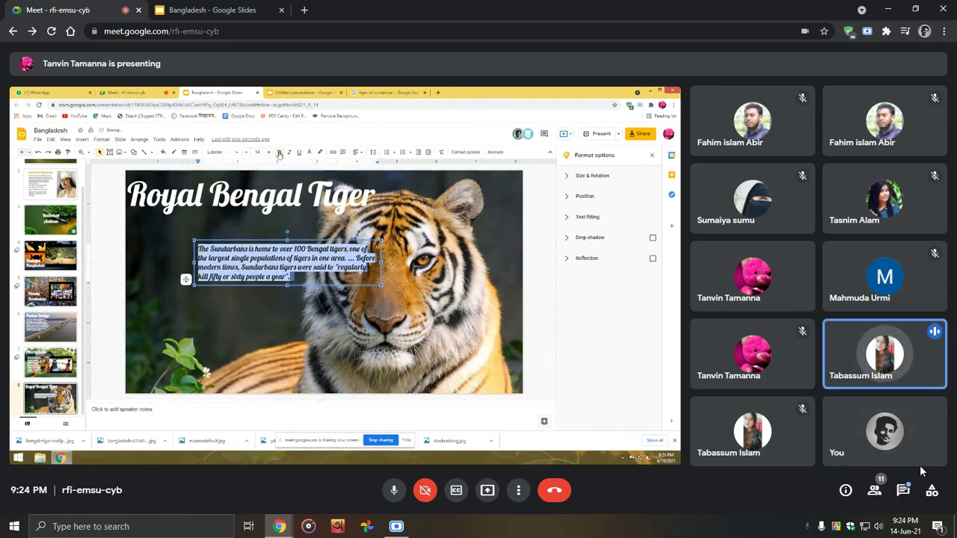
Step: Check the Meet chat, the current date and time, and the participant list, then close them
{"action": "left_click", "coordinate": [902, 492]}
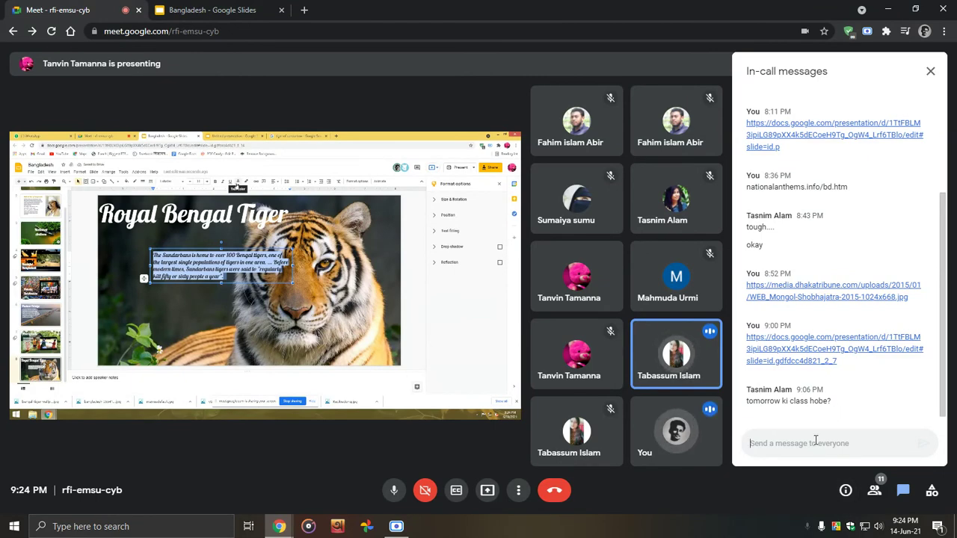
{"action": "left_click", "coordinate": [900, 527]}
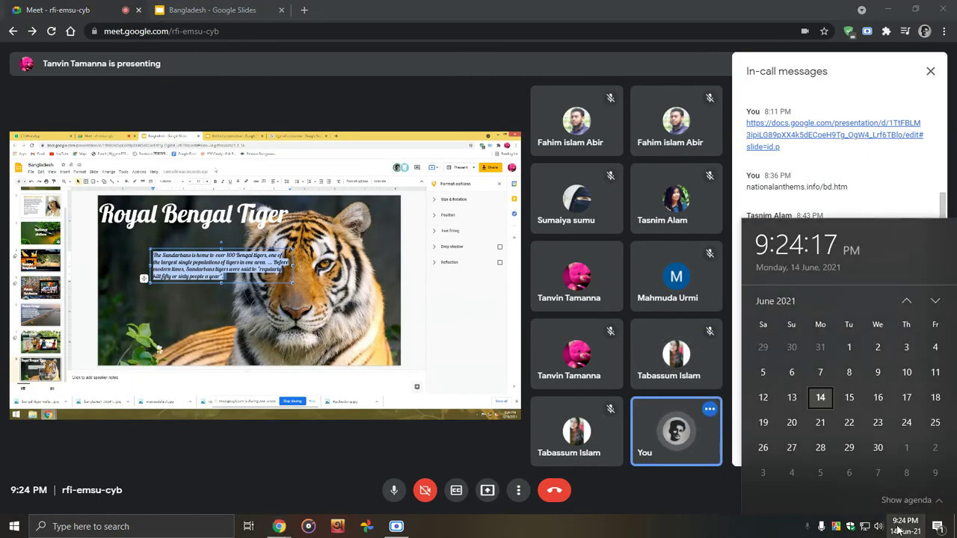
{"action": "left_click", "coordinate": [900, 527]}
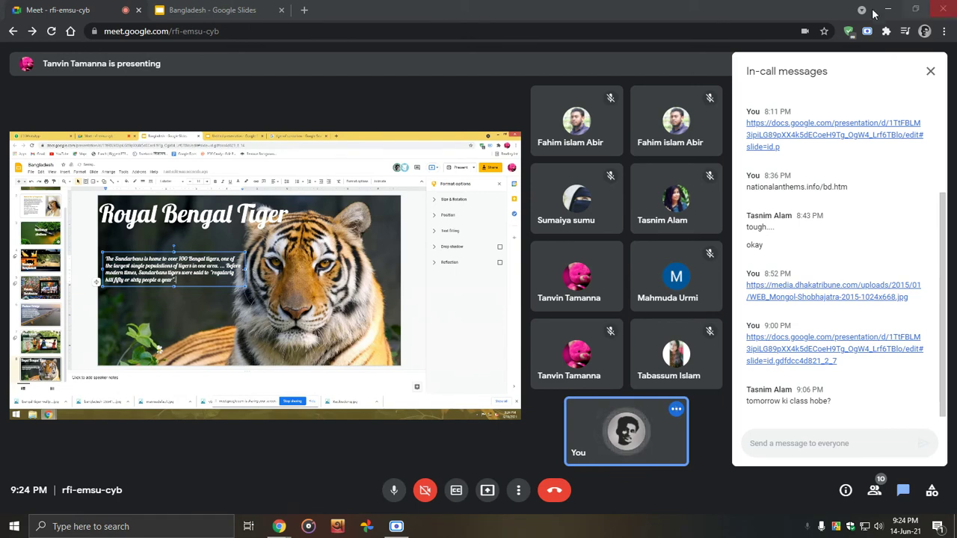
{"action": "left_click", "coordinate": [931, 78]}
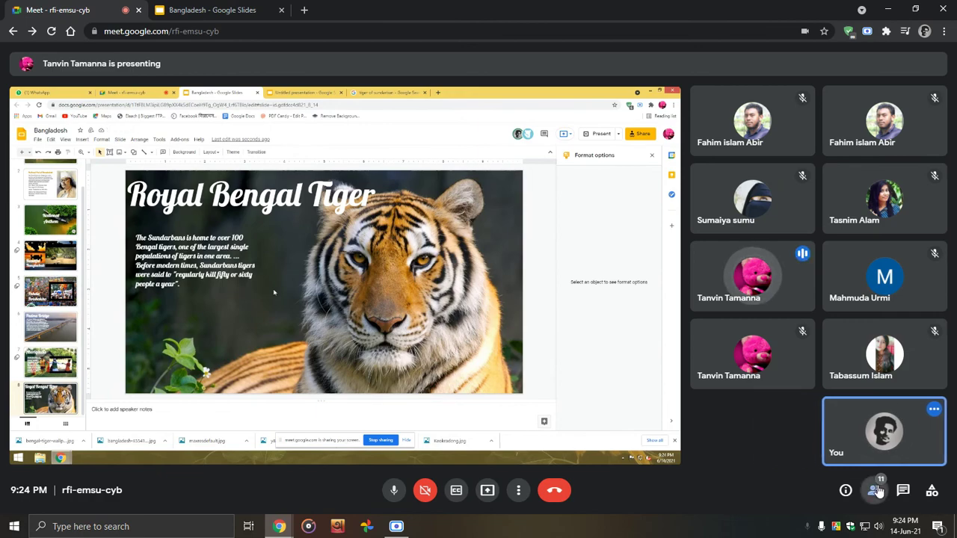
{"action": "left_click", "coordinate": [875, 489]}
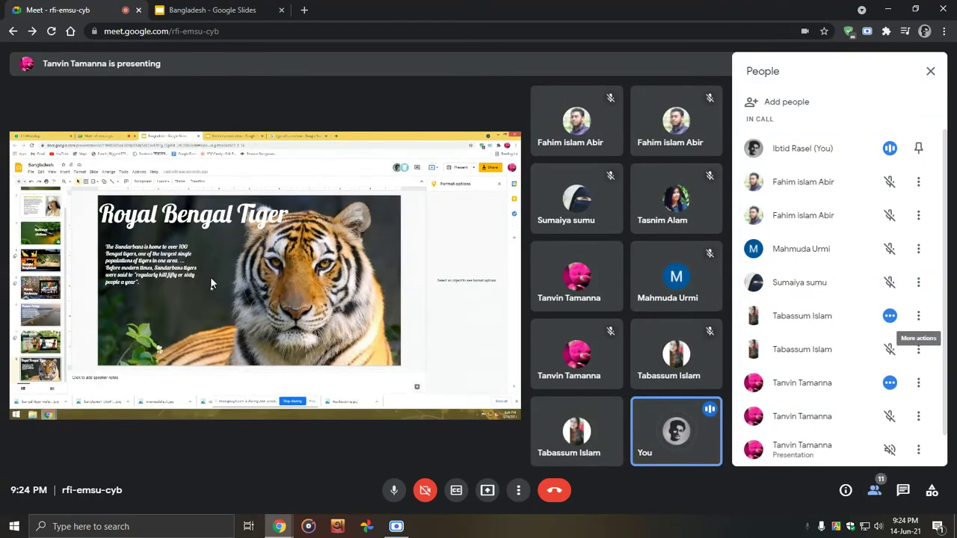
{"action": "left_click", "coordinate": [930, 71]}
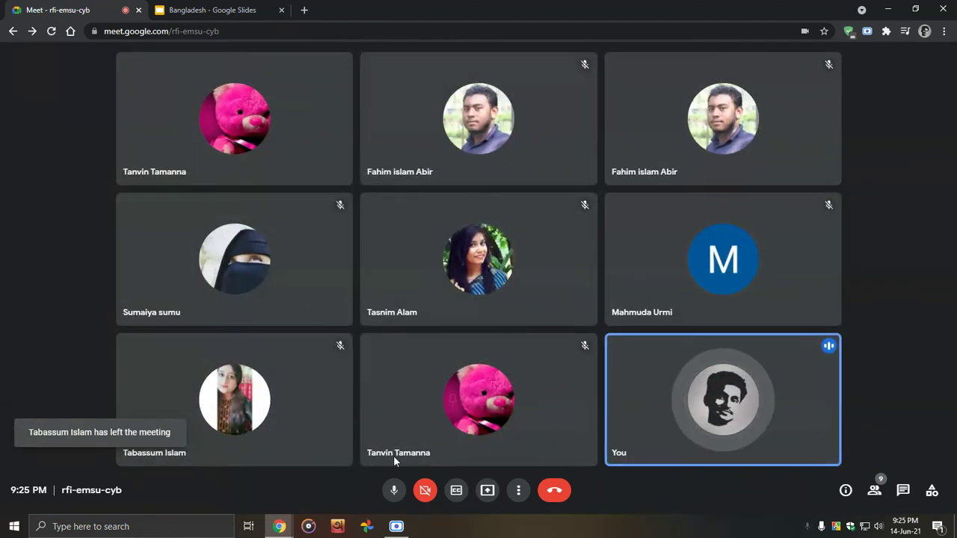
Step: Present your entire screen in Meet, hide the sharing notice, and bring the Bangladesh deck forward
{"action": "left_click", "coordinate": [486, 489]}
{"action": "left_click", "coordinate": [511, 413]}
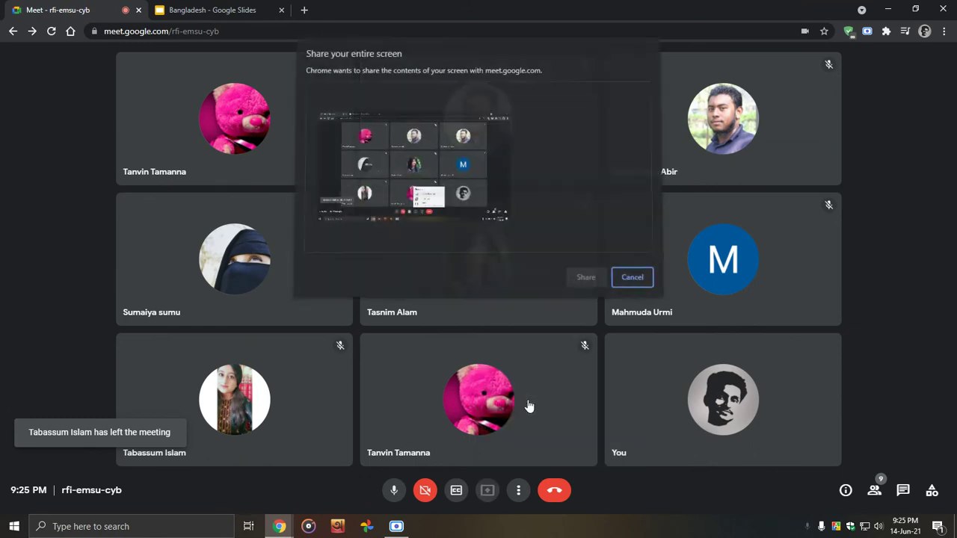
{"action": "key", "text": "Return"}
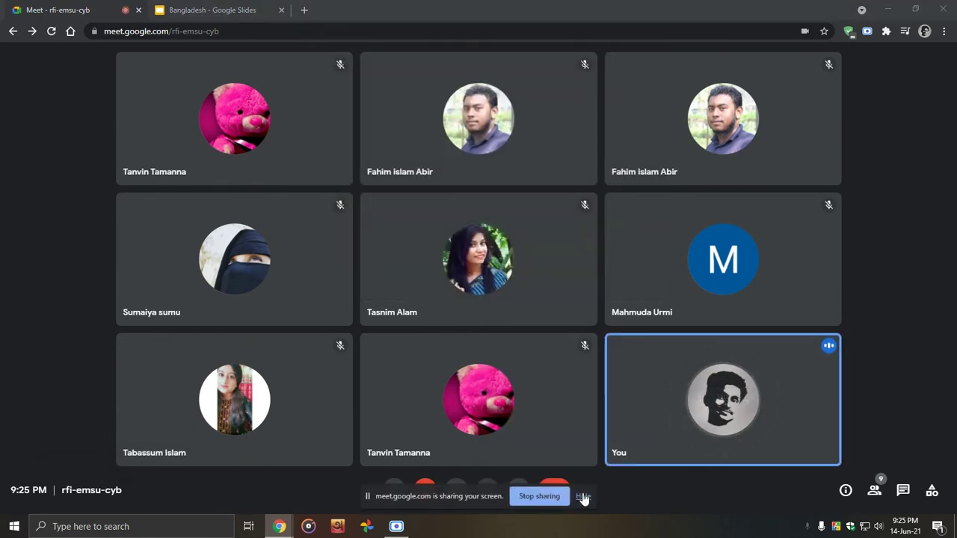
{"action": "left_click", "coordinate": [583, 496]}
{"action": "left_click", "coordinate": [213, 9]}
{"action": "left_click", "coordinate": [71, 319]}
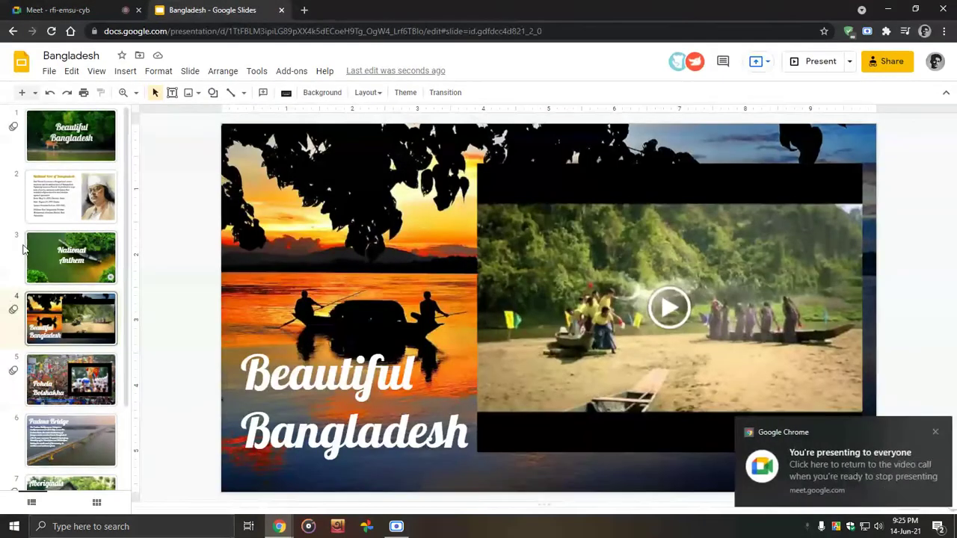
Step: Select slide 1, clear all Windows notifications, and start the slideshow full screen
{"action": "left_click", "coordinate": [65, 139]}
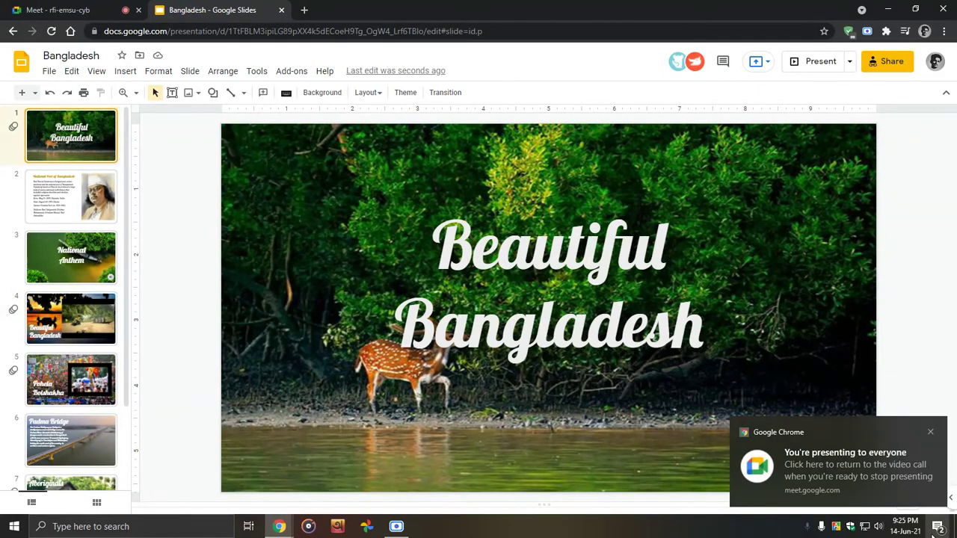
{"action": "left_click", "coordinate": [938, 526]}
{"action": "left_click", "coordinate": [907, 374]}
{"action": "left_click", "coordinate": [171, 233]}
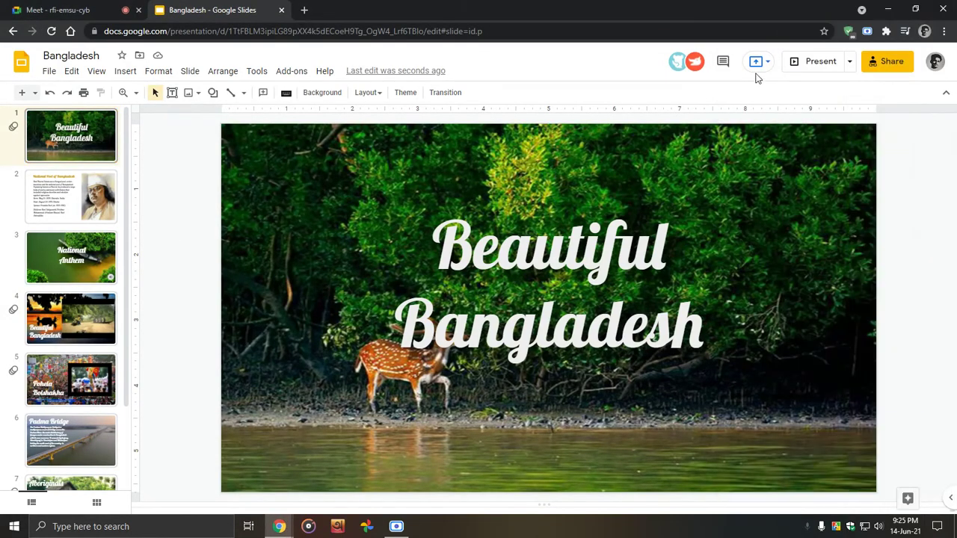
{"action": "left_click", "coordinate": [812, 61]}
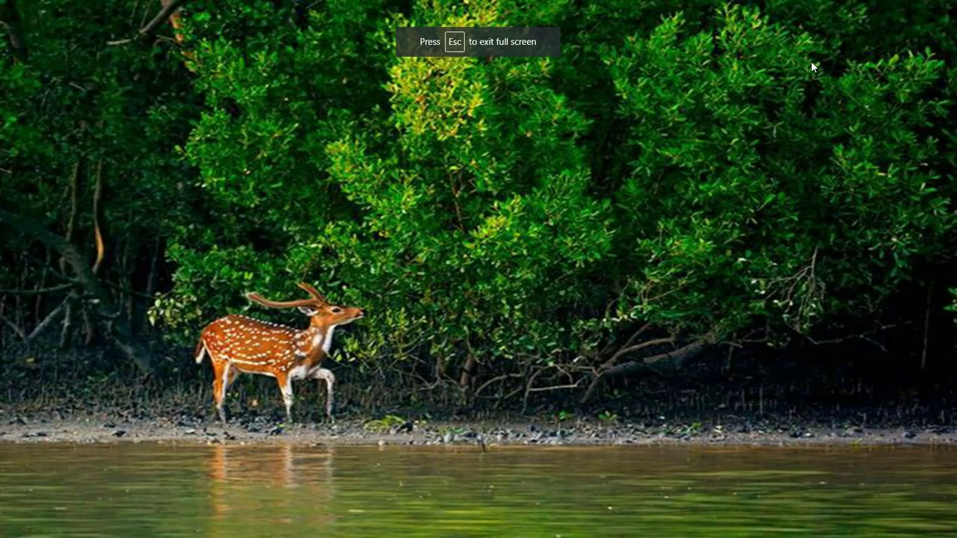